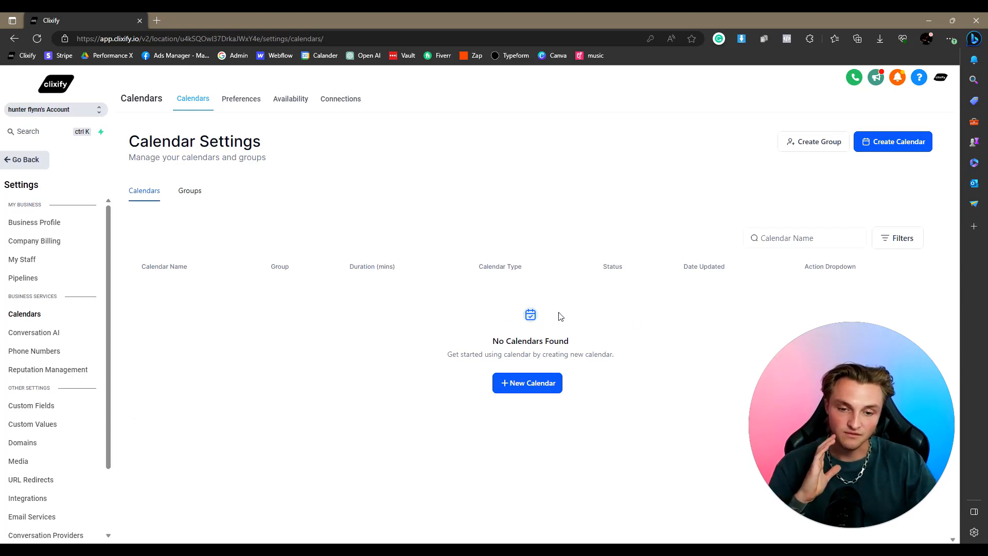
# - Start a new Round Robin calendar and set its appointment distribution to Optimize for Equal Distribution
pyautogui.click(521, 388)
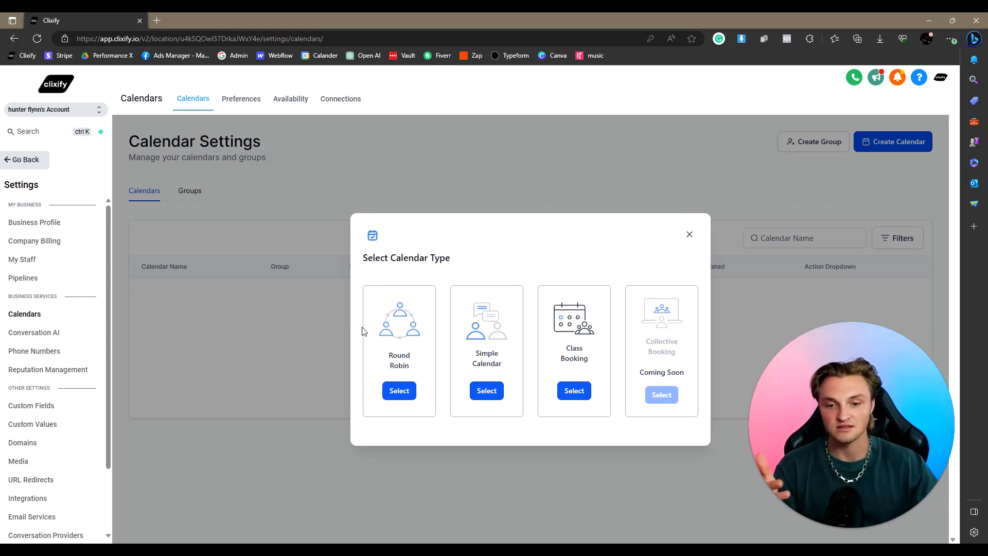
pyautogui.click(400, 392)
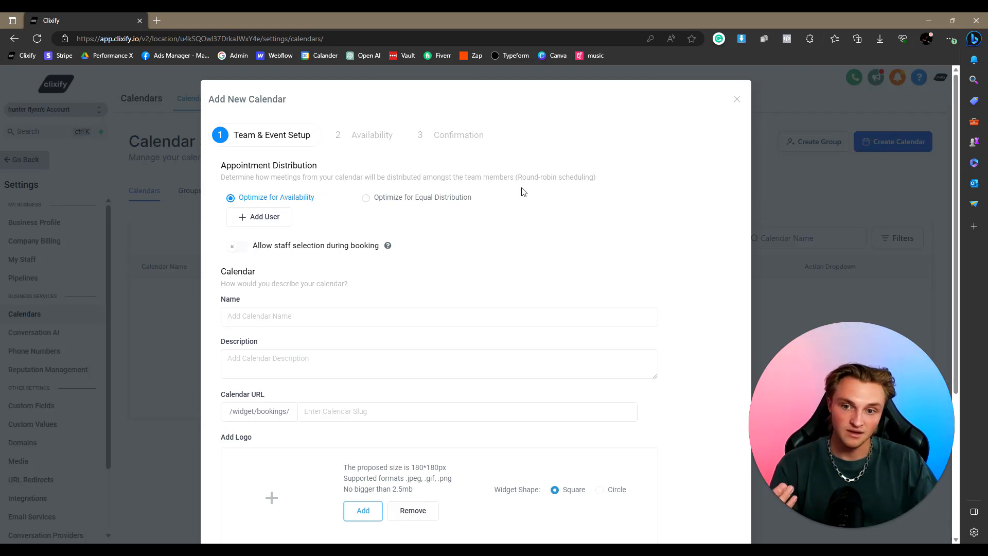
pyautogui.click(452, 203)
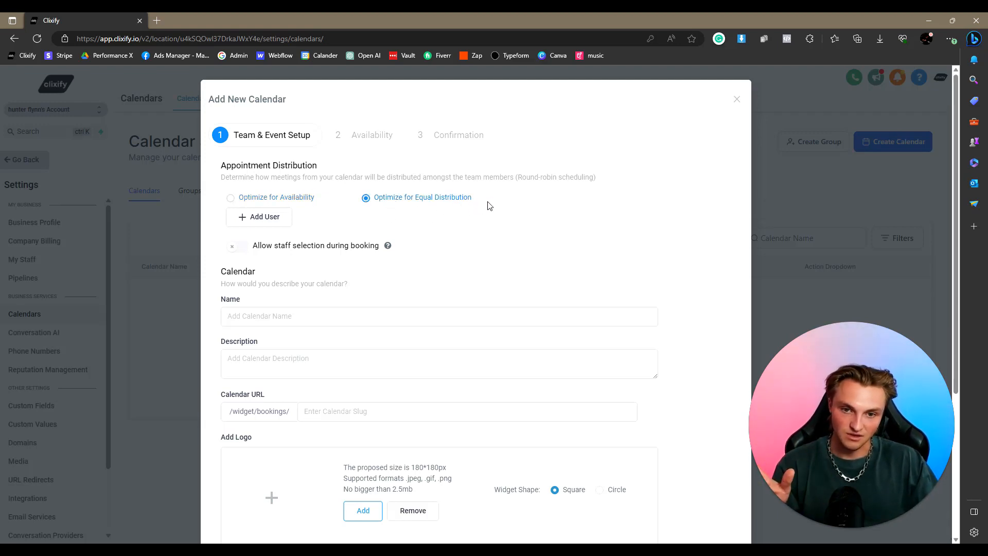
# - Add the account owner as a team member of the new calendar
pyautogui.click(267, 227)
pyautogui.click(361, 220)
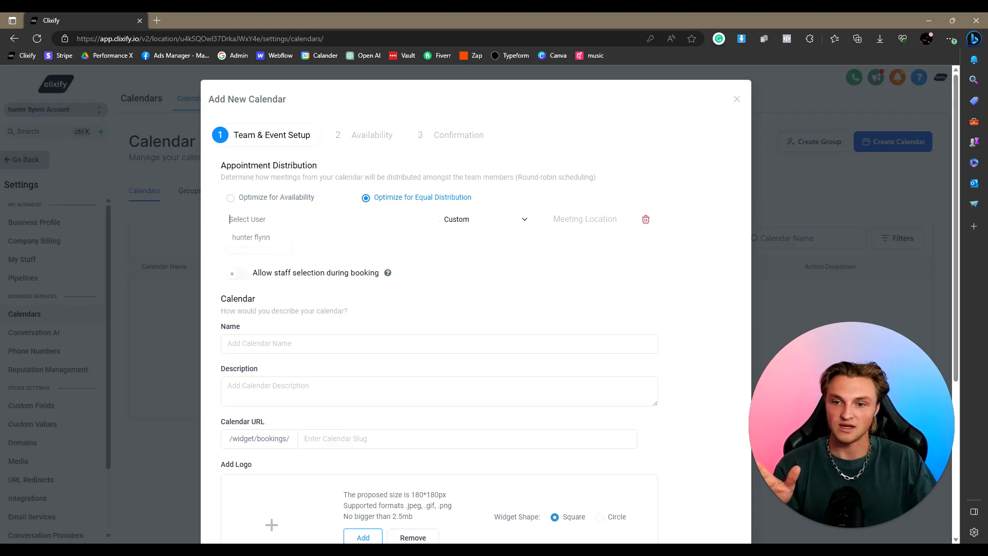
pyautogui.click(288, 236)
# - Name the calendar with the owner's first name in lowercase plus "s", followed by "calendar"
pyautogui.scroll(-4, 391, 249)
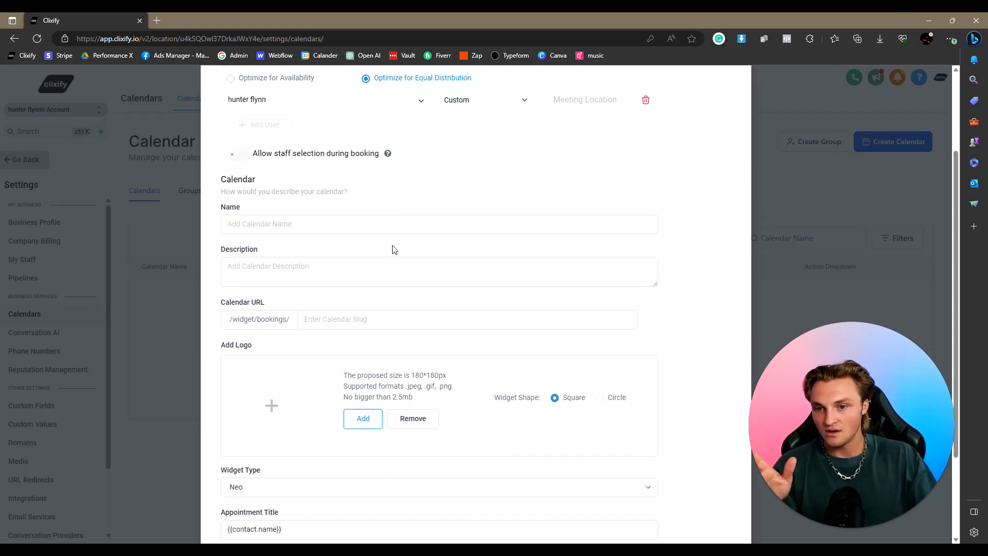
pyautogui.click(319, 151)
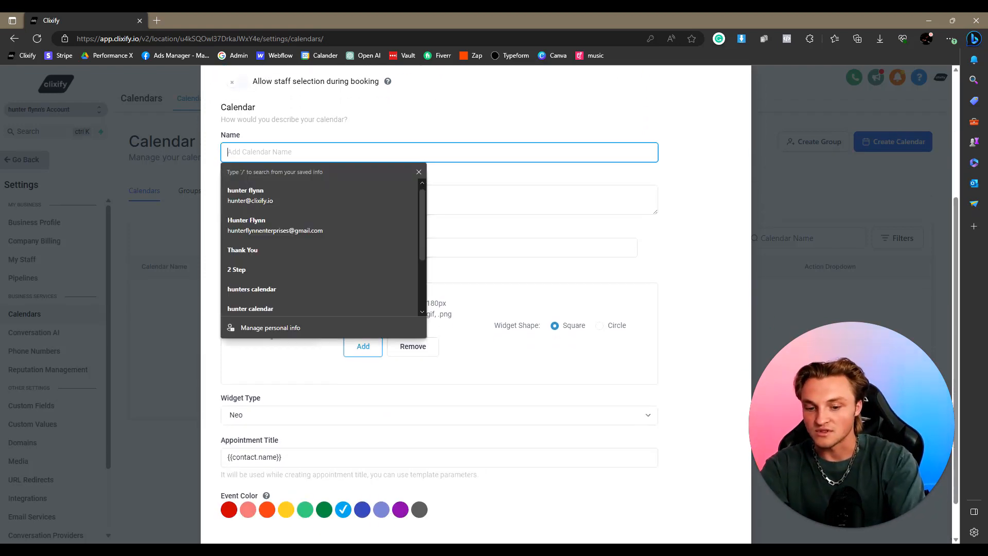
pyautogui.write('hunters')
pyautogui.press('BackSpace')
pyautogui.press('BackSpace')
pyautogui.press('BackSpace')
pyautogui.press('BackSpace')
pyautogui.press('BackSpace')
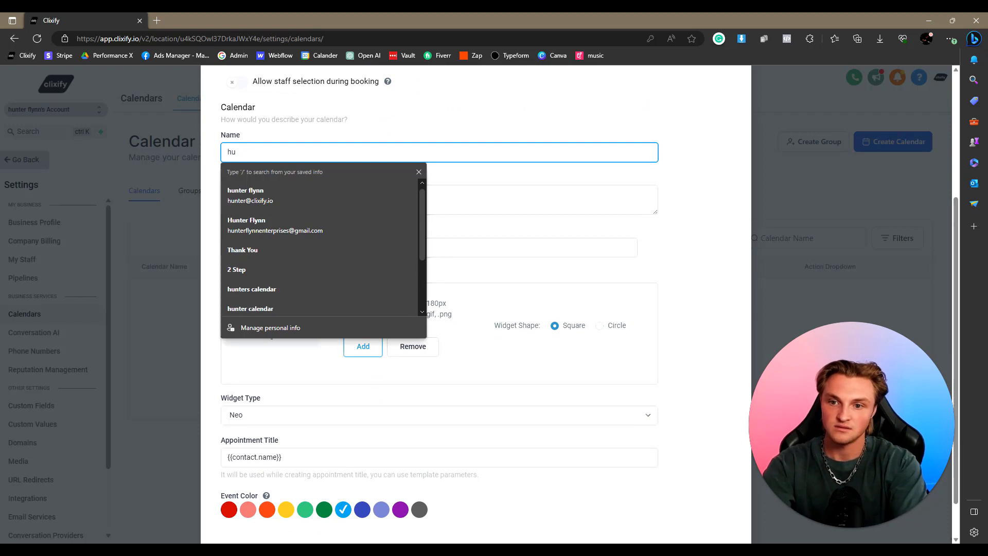
pyautogui.write('nters calendar')
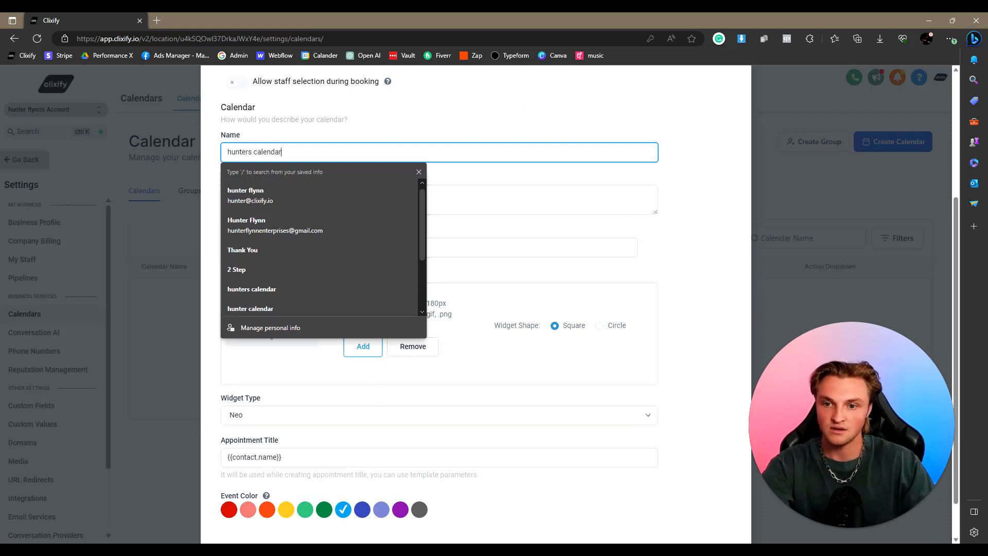
pyautogui.click(501, 176)
# - Enter "book with me" as the calendar's description and "coolappointments" as its URL slug
pyautogui.click(501, 196)
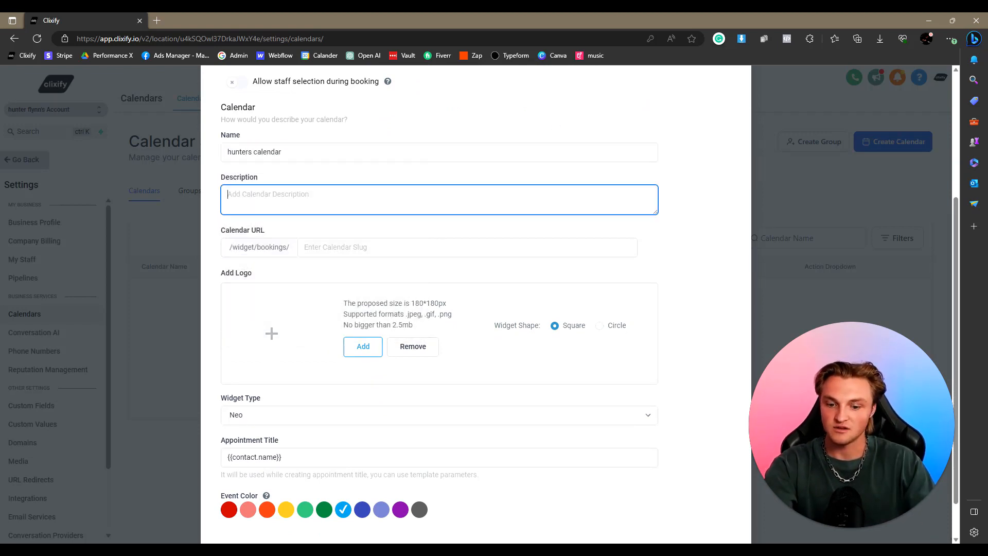
pyautogui.write('book with me')
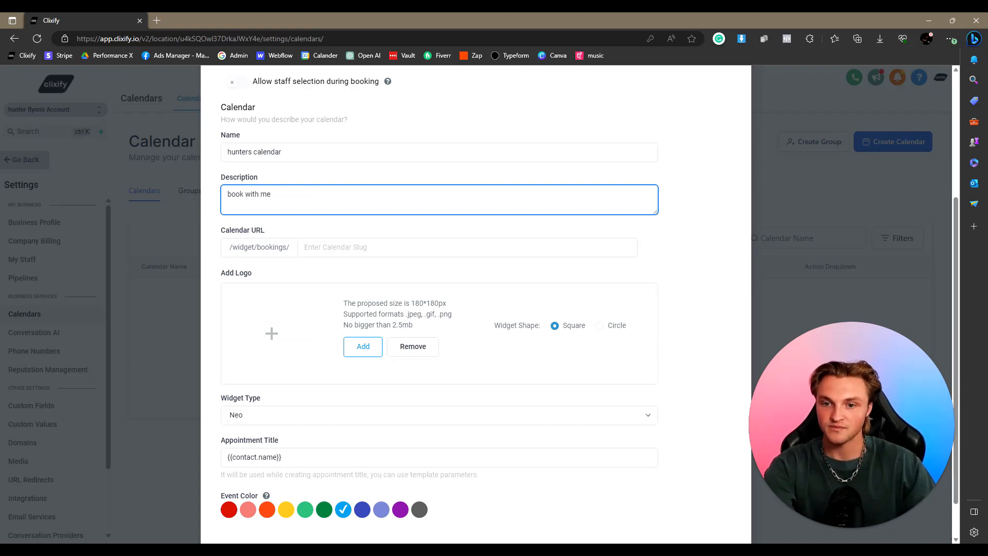
pyautogui.press('Tab')
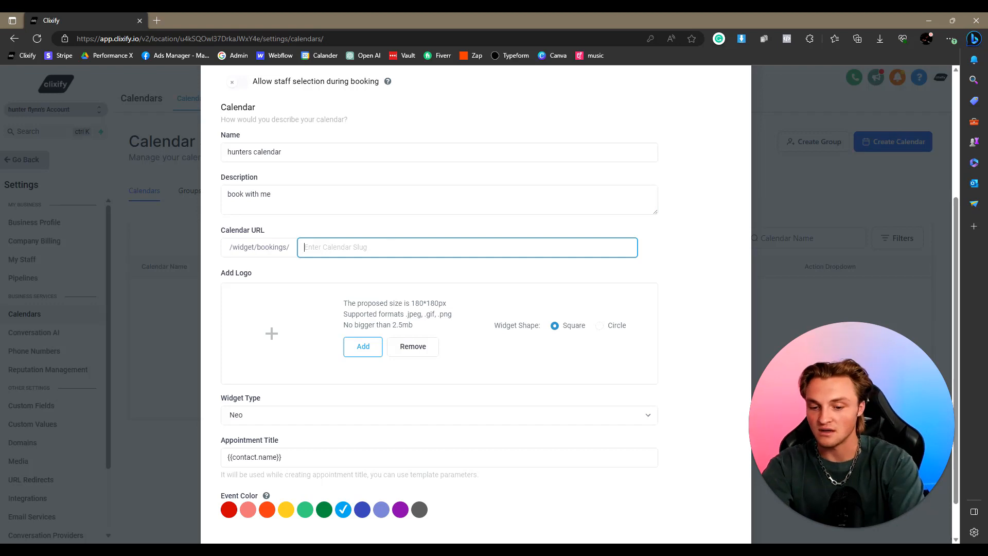
pyautogui.write('coolapp')
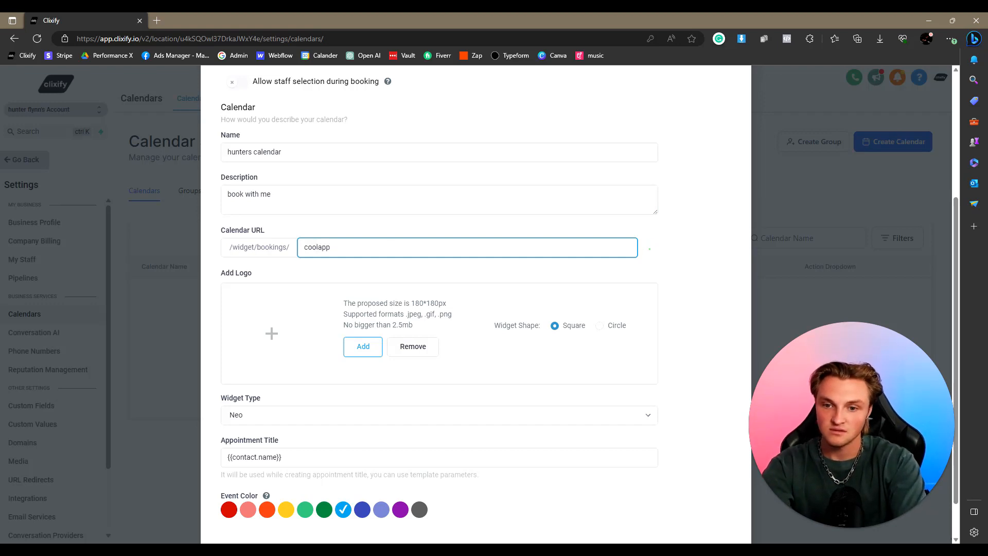
pyautogui.write('ointments')
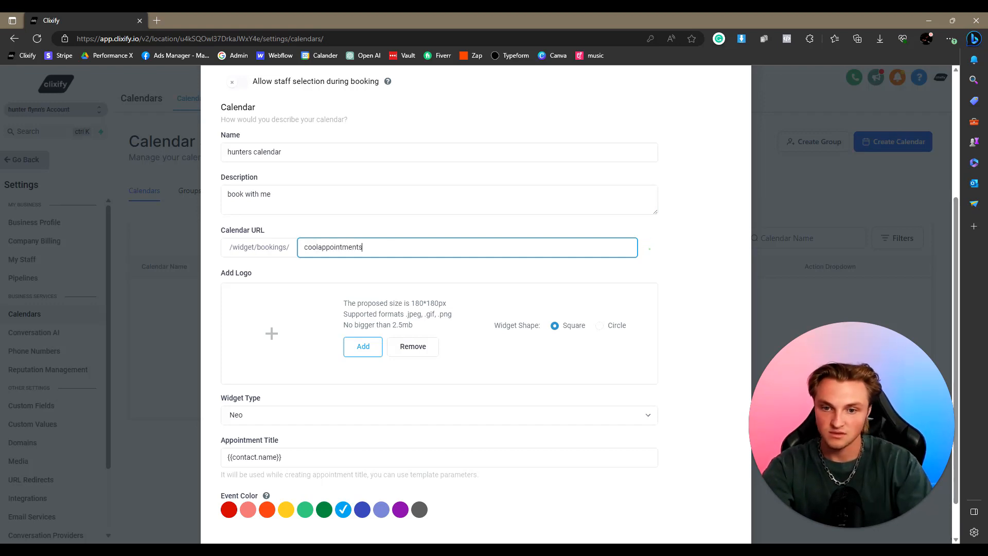
pyautogui.click(369, 277)
# - Choose Neo as the widget type, then save the team and event setup to continue to availability
pyautogui.scroll(-1, 374, 266)
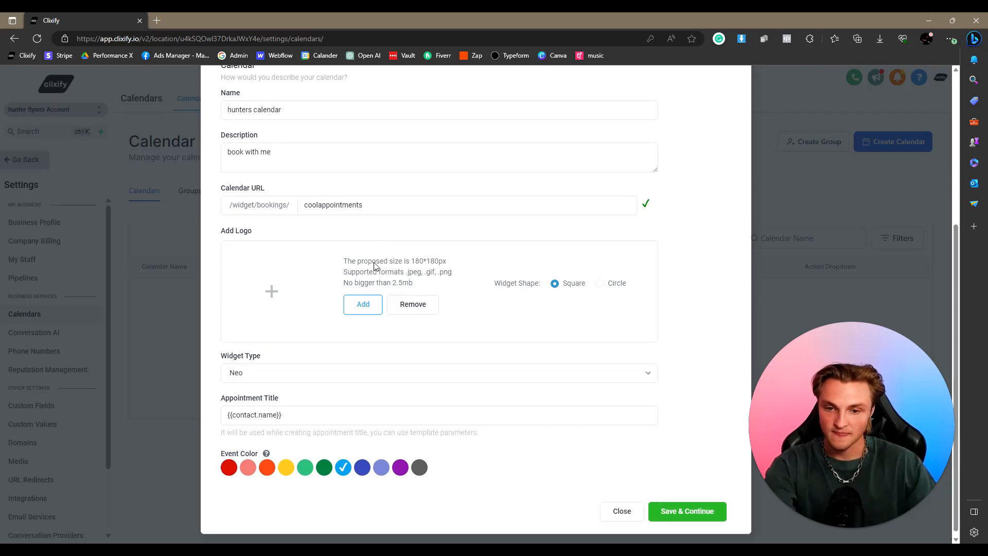
pyautogui.scroll(1, 306, 271)
pyautogui.scroll(-1, 262, 294)
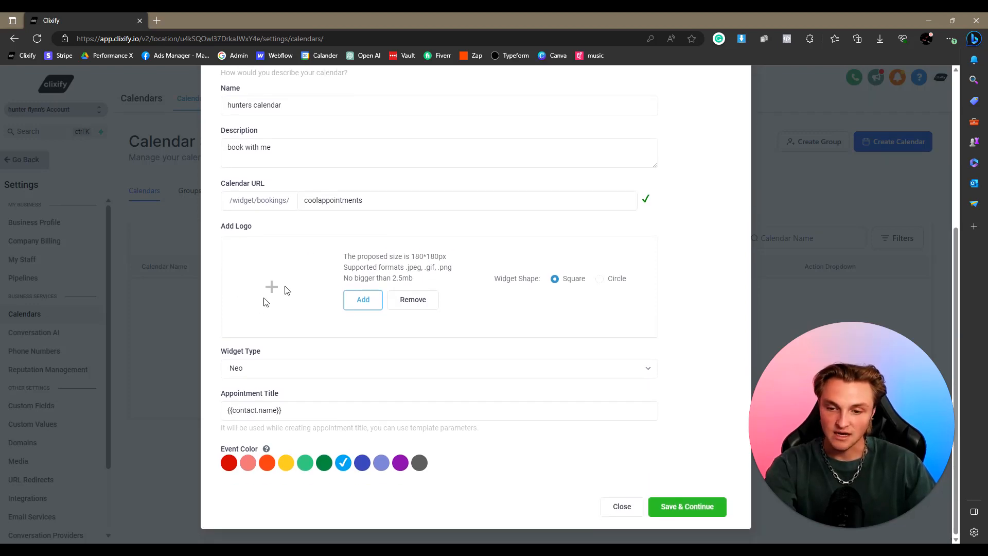
pyautogui.click(270, 373)
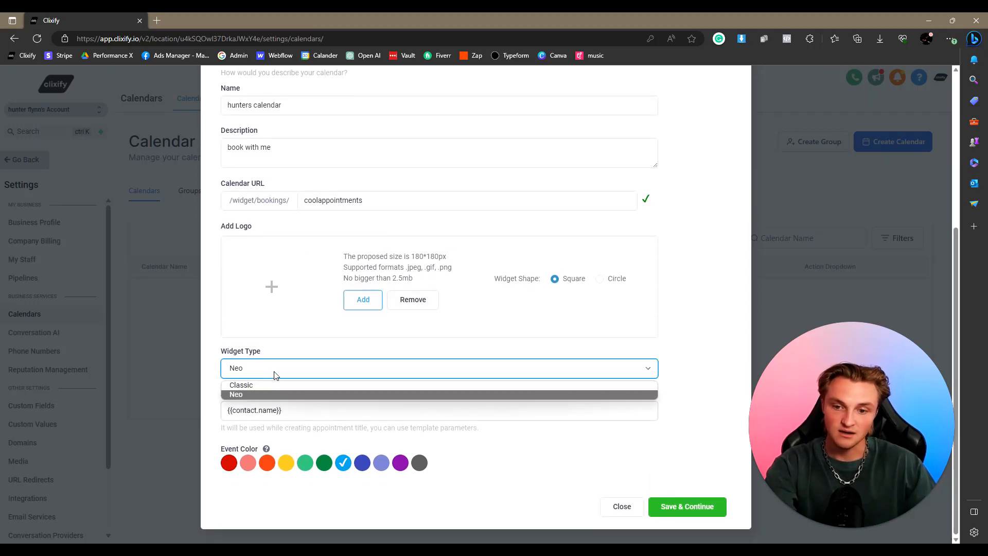
pyautogui.click(255, 395)
pyautogui.click(658, 387)
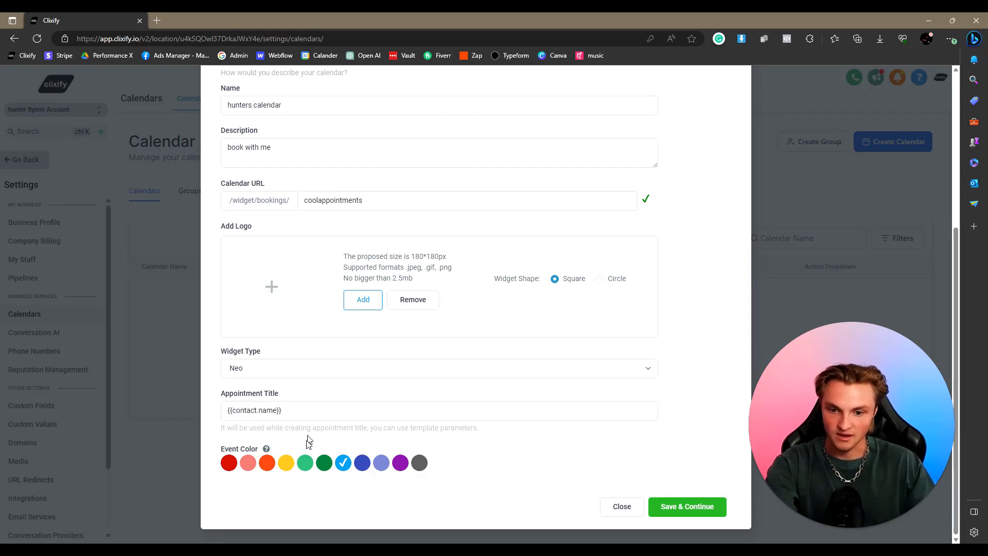
pyautogui.click(659, 506)
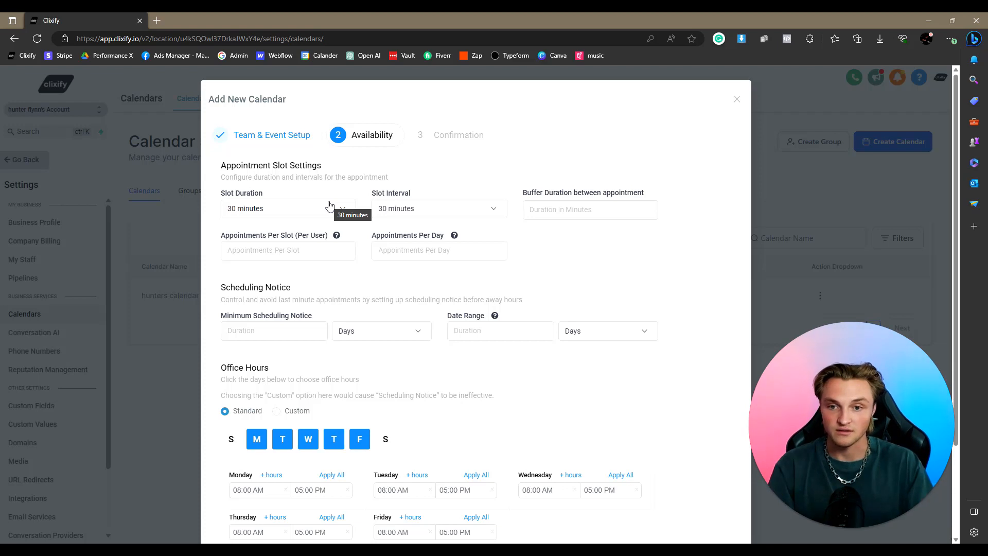
# - Set both the appointment slot duration and the slot interval to 1 hour
pyautogui.click(293, 208)
pyautogui.click(238, 339)
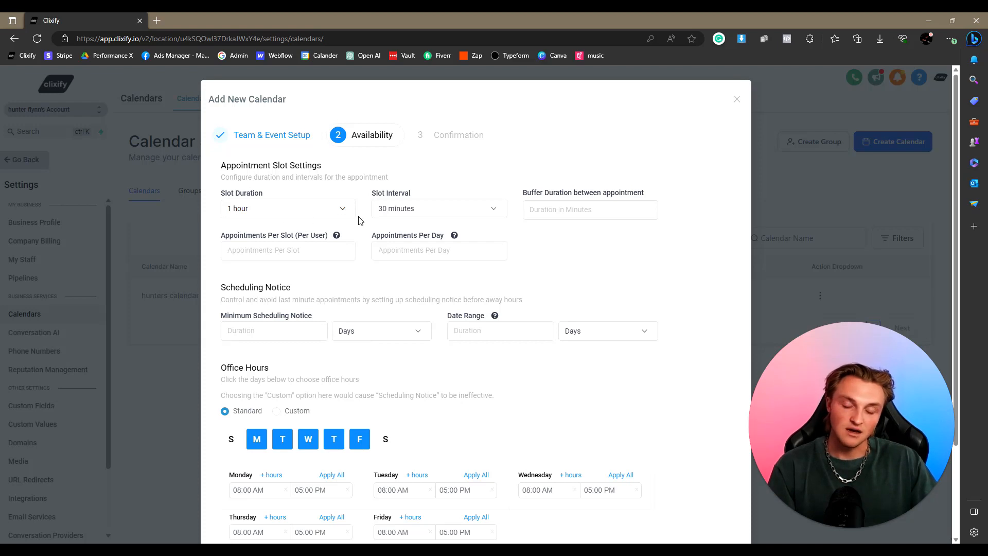
pyautogui.click(455, 216)
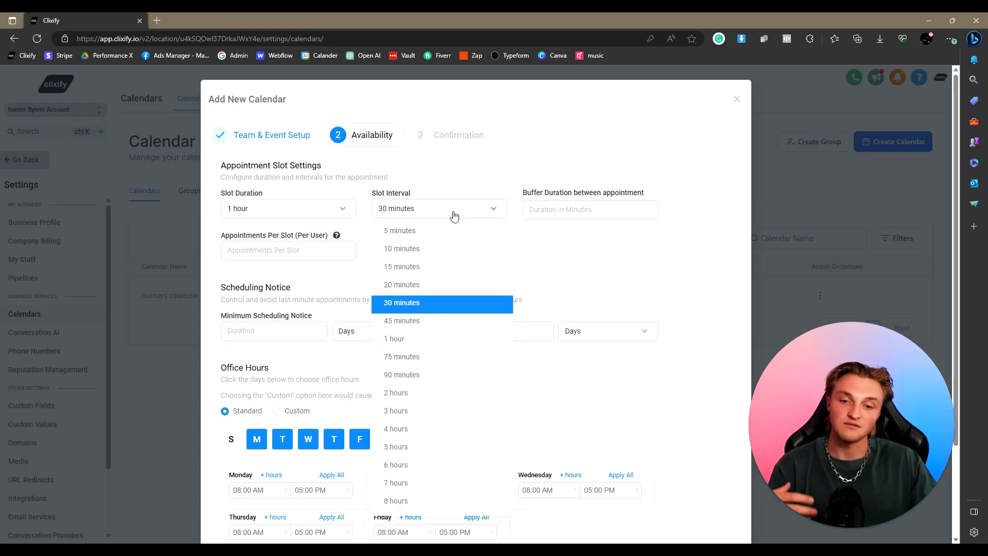
pyautogui.click(410, 344)
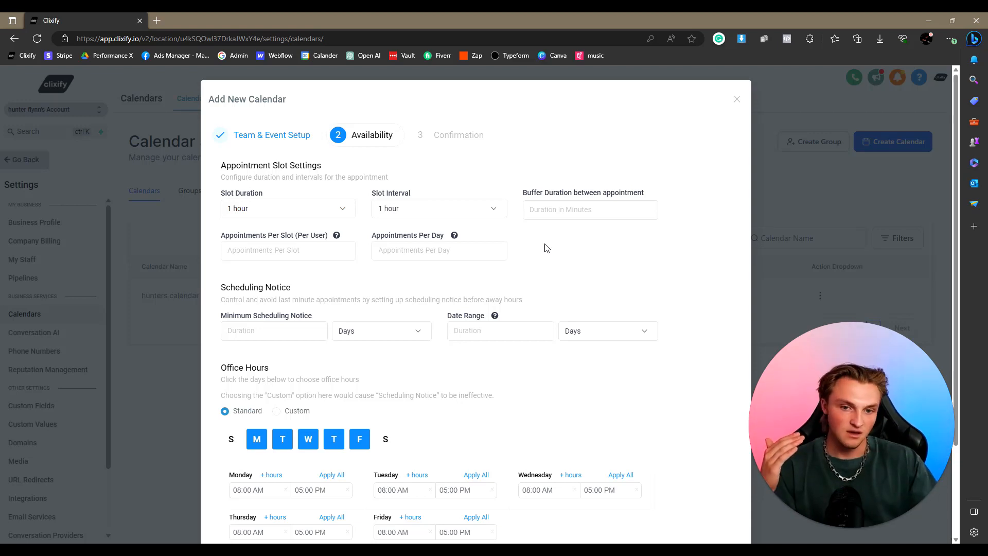
# - Set the buffer duration between appointments to 30 minutes
pyautogui.click(566, 209)
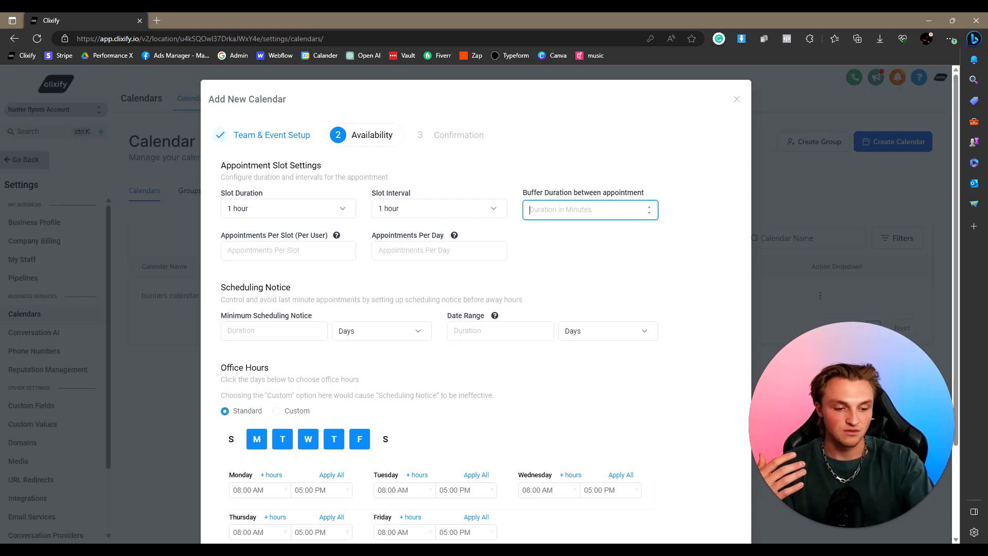
pyautogui.write('30')
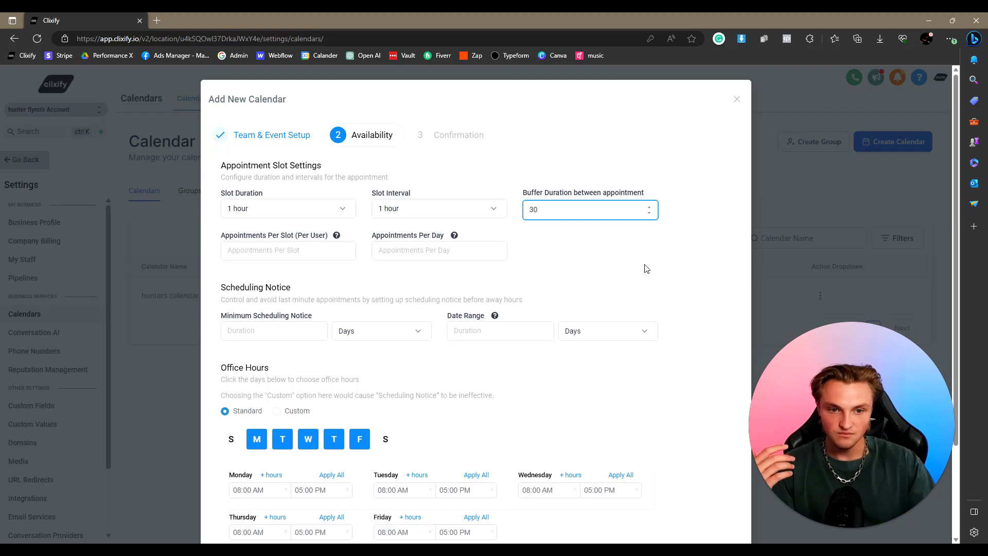
pyautogui.click(705, 226)
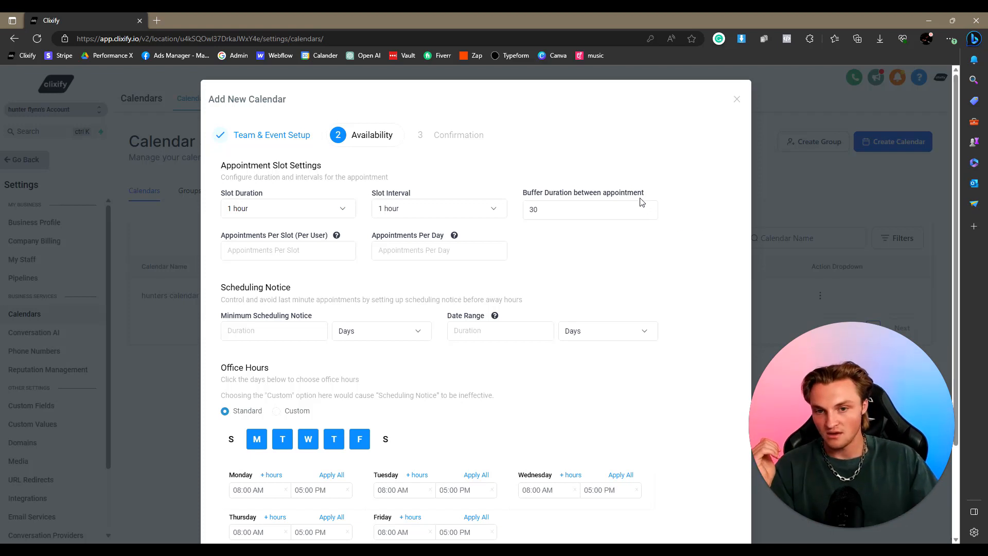
pyautogui.scroll(-1, 323, 217)
pyautogui.click(324, 205)
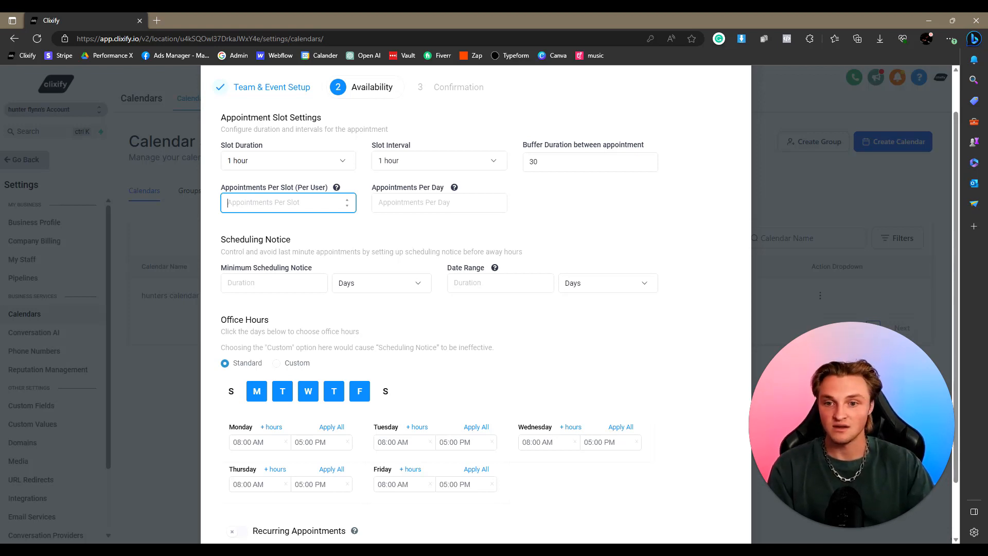
pyautogui.click(374, 200)
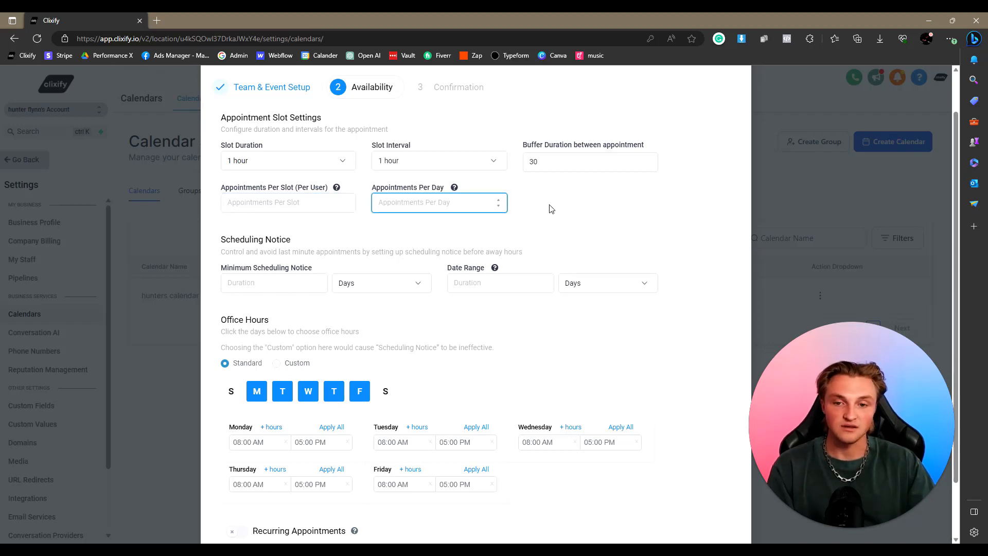
# - Set the minimum scheduling notice to 12 hours
pyautogui.scroll(-1, 607, 225)
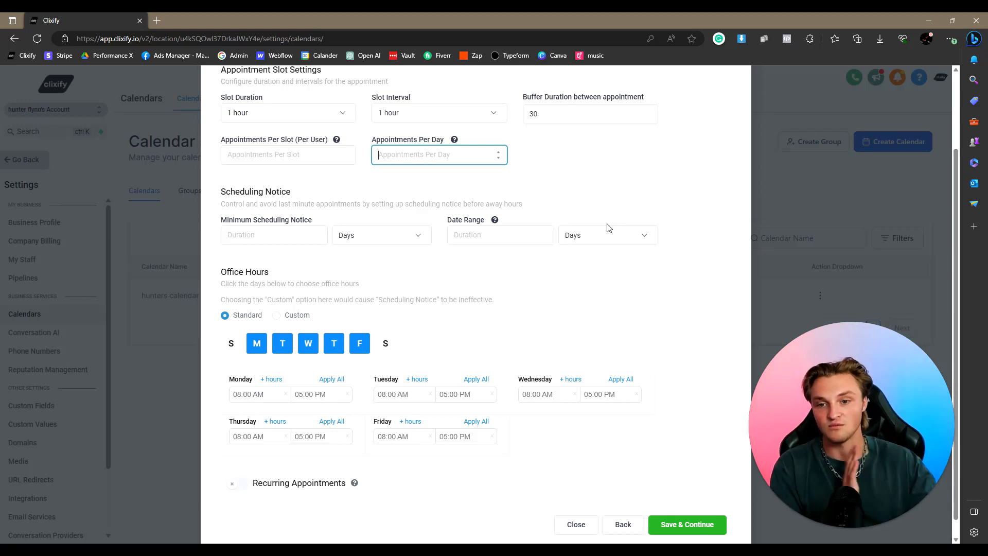
pyautogui.scroll(-1, 364, 258)
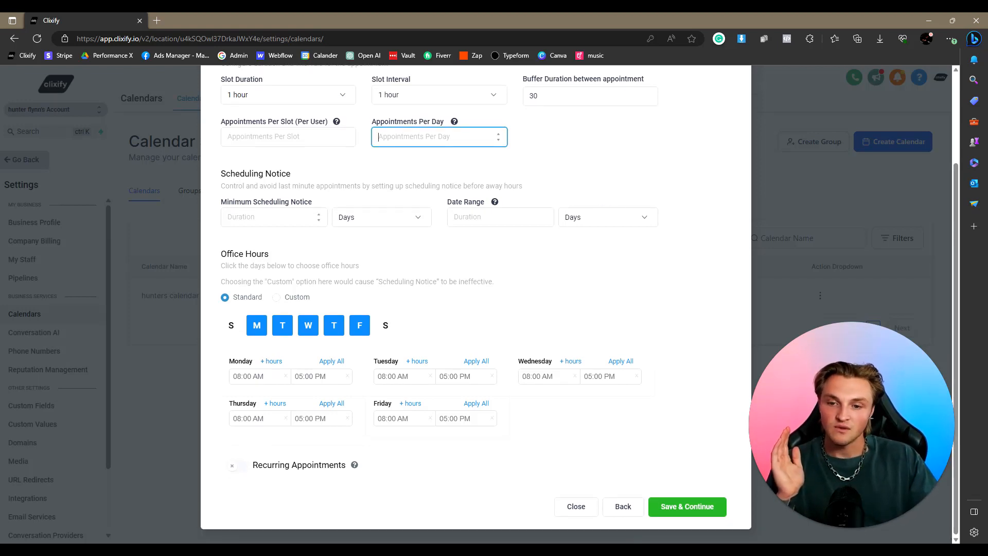
pyautogui.press('Tab')
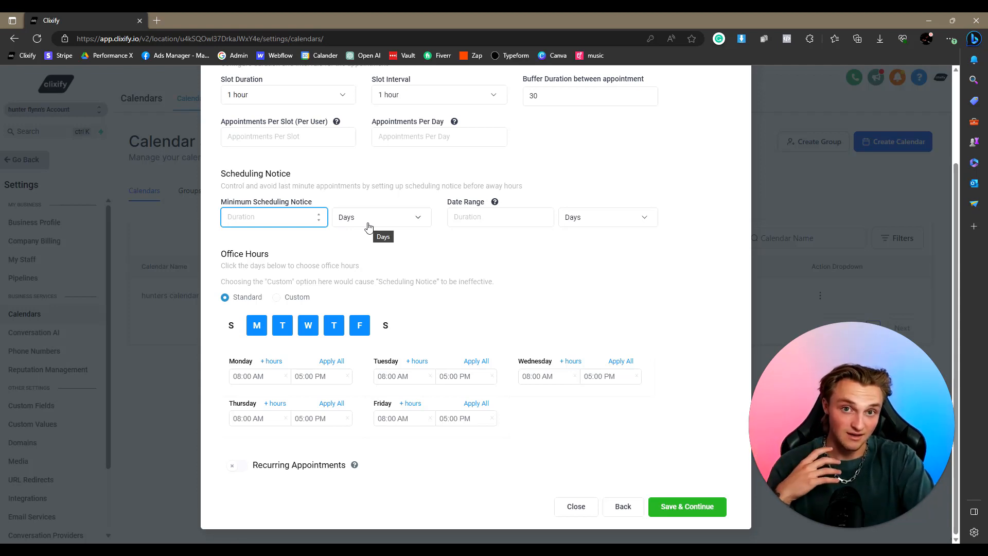
pyautogui.write('12')
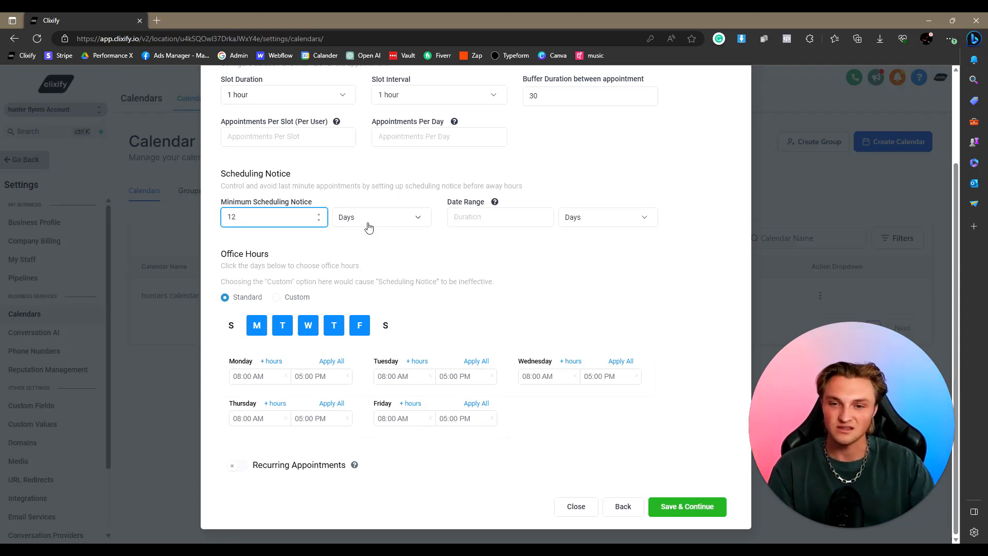
pyautogui.click(369, 227)
pyautogui.click(361, 237)
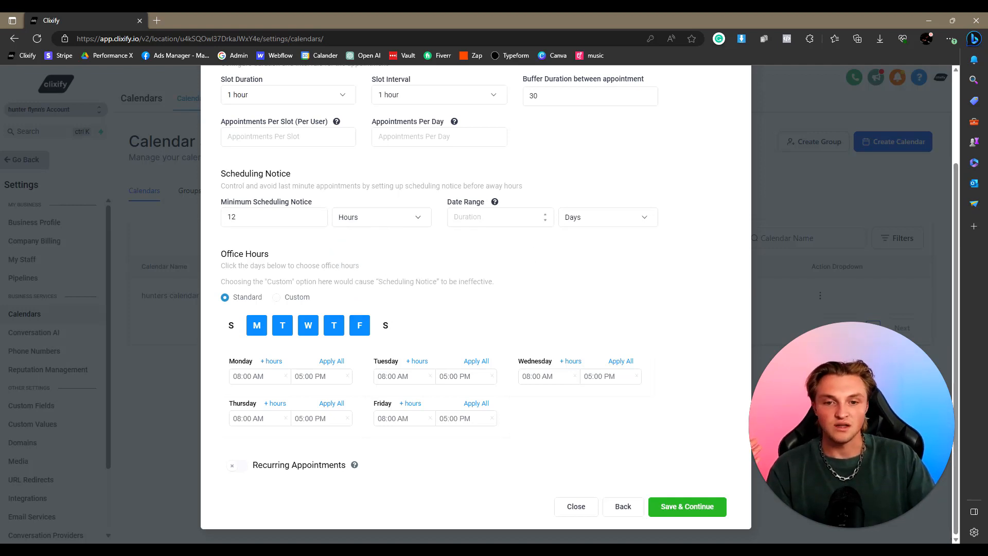
# - Set the date range of the scheduling notice to 30 days
pyautogui.click(497, 217)
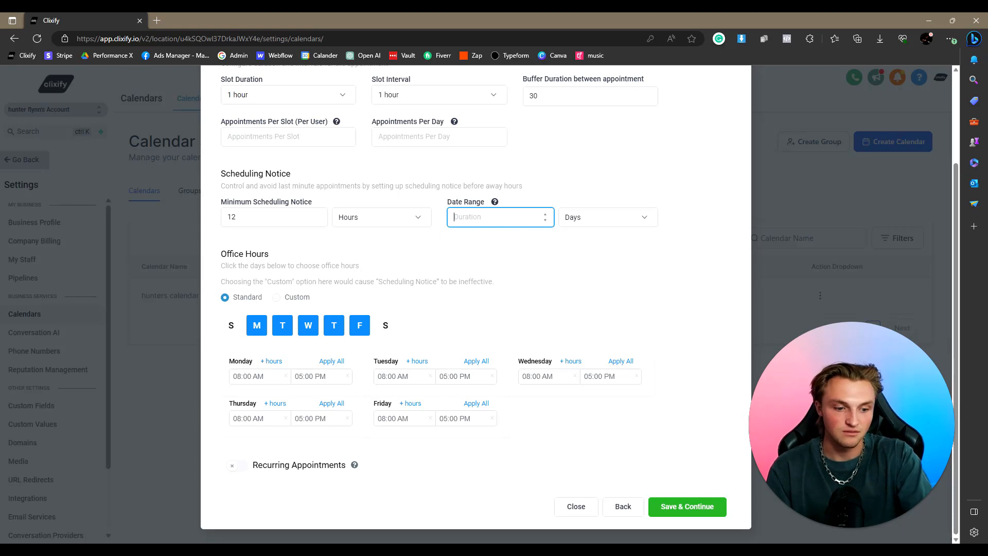
pyautogui.write('3.')
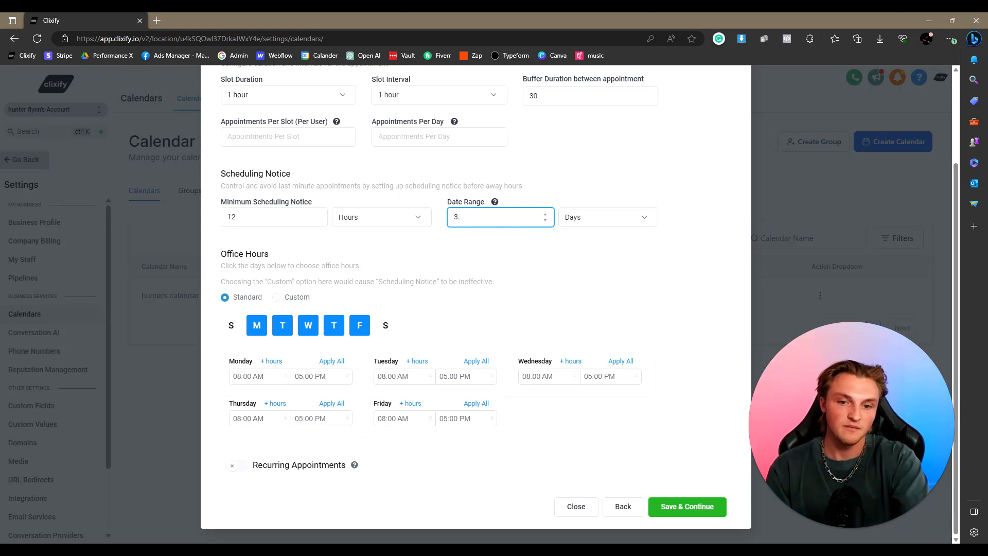
pyautogui.write('00')
pyautogui.click(715, 240)
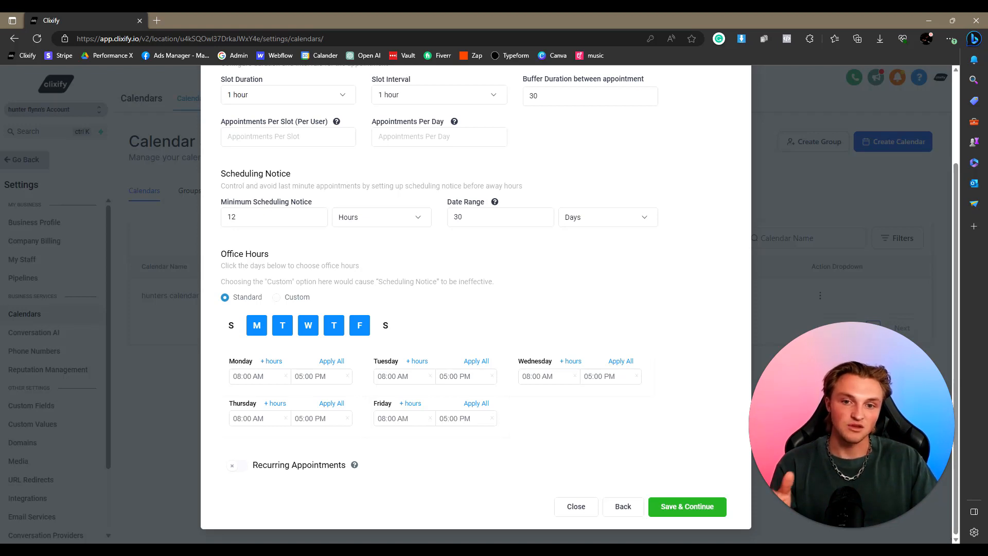
pyautogui.scroll(2, 491, 314)
pyautogui.scroll(-2, 492, 314)
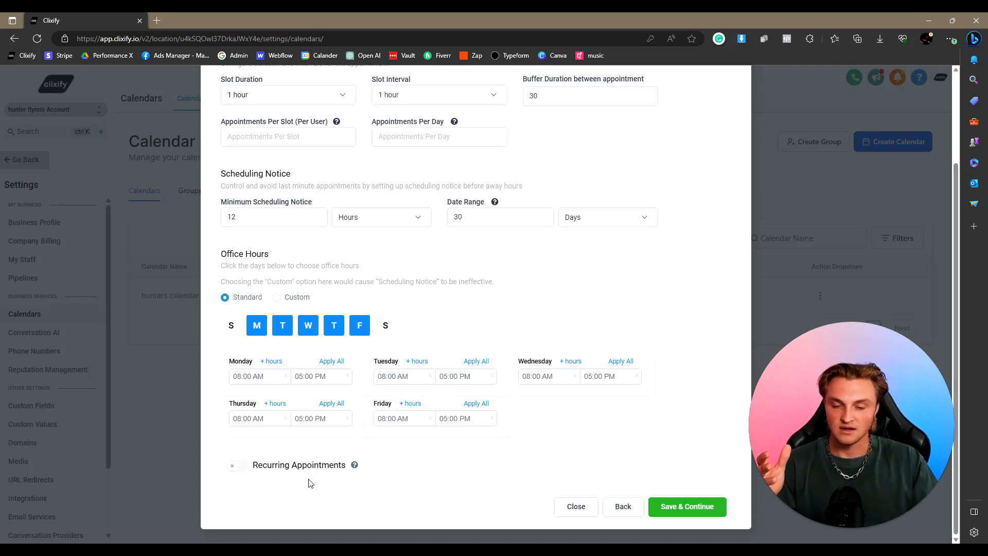
pyautogui.click(240, 469)
pyautogui.scroll(-2, 289, 430)
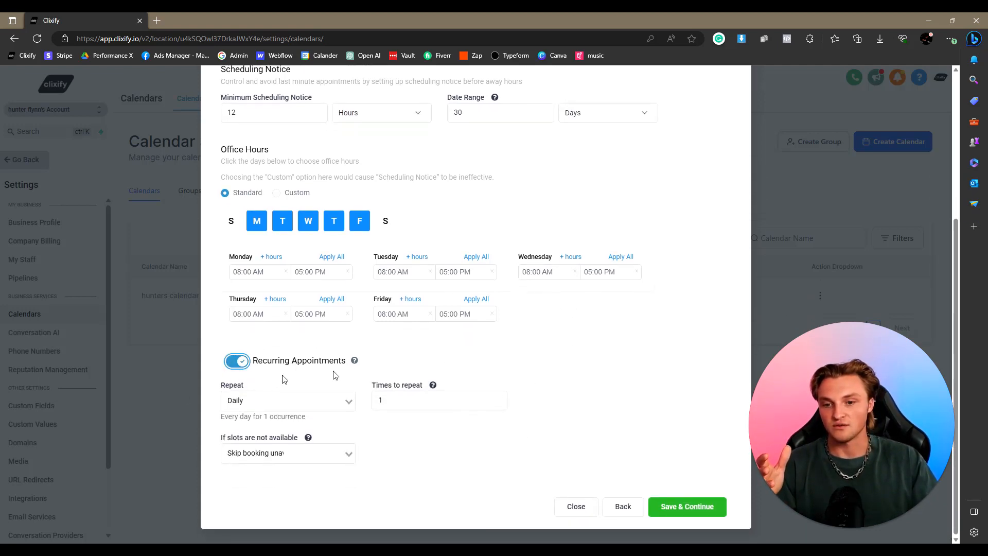
pyautogui.click(240, 364)
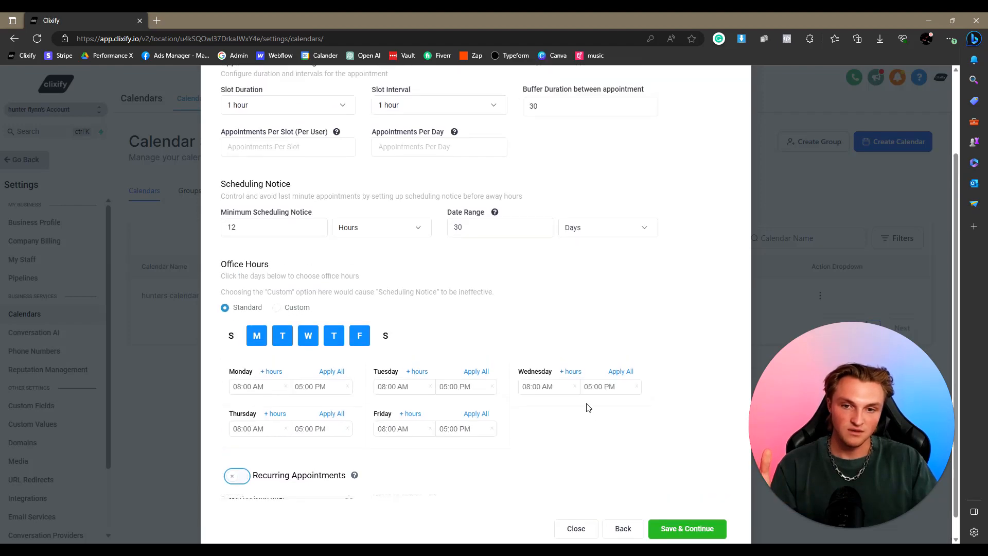
# - Save the availability settings and set the acknowledgement email to go to the contact and the assigned user
pyautogui.click(689, 504)
pyautogui.scroll(-4, 658, 389)
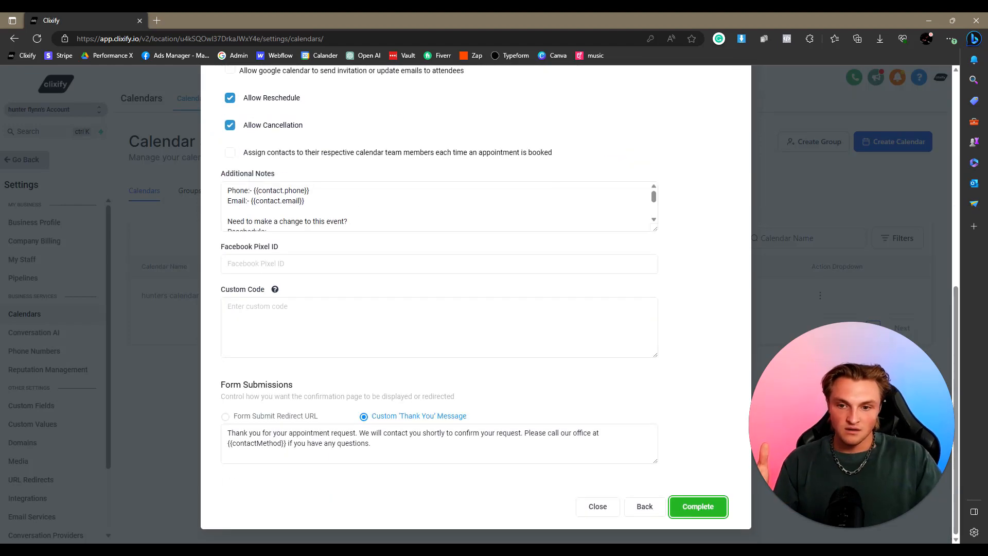
pyautogui.scroll(7, 657, 388)
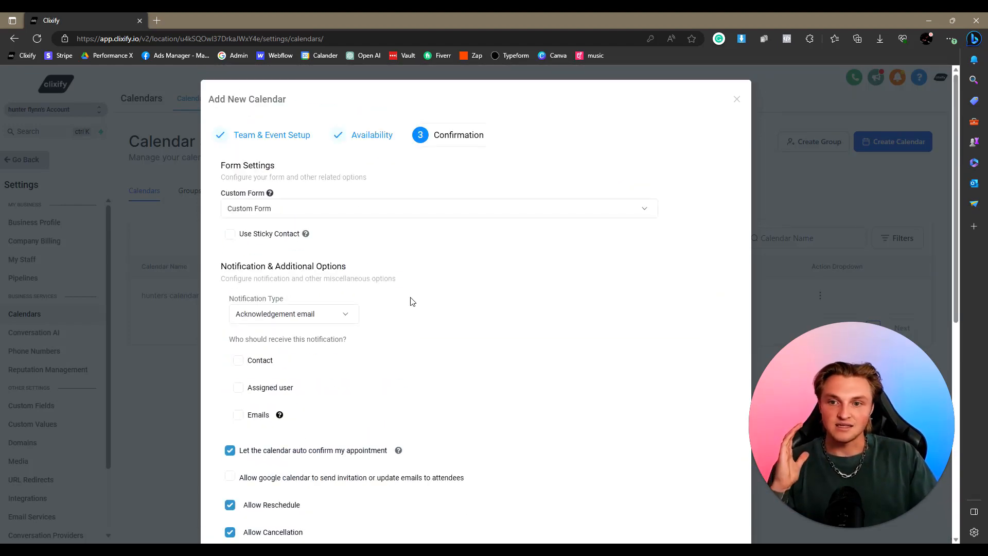
pyautogui.scroll(-2, 407, 257)
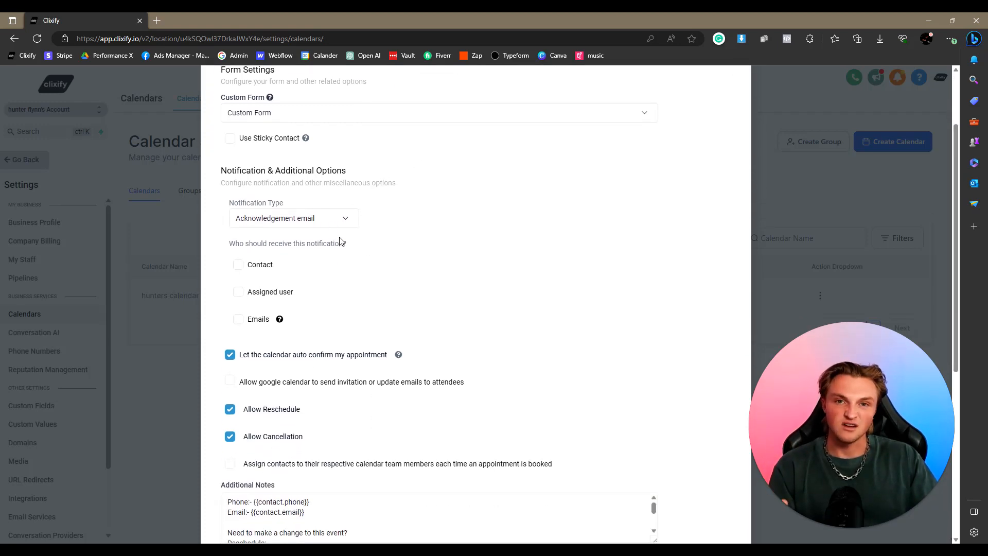
pyautogui.click(273, 270)
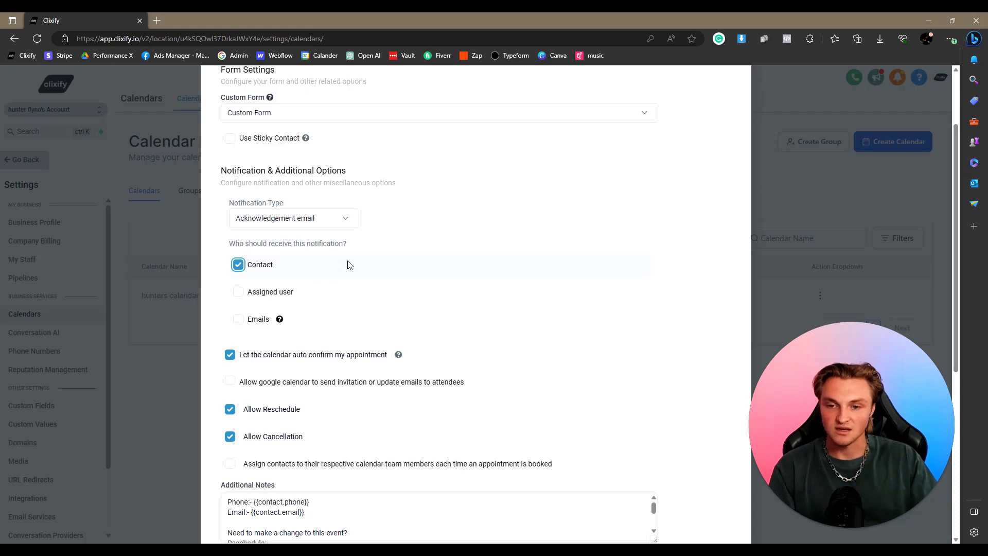
pyautogui.scroll(-1, 309, 265)
pyautogui.click(238, 246)
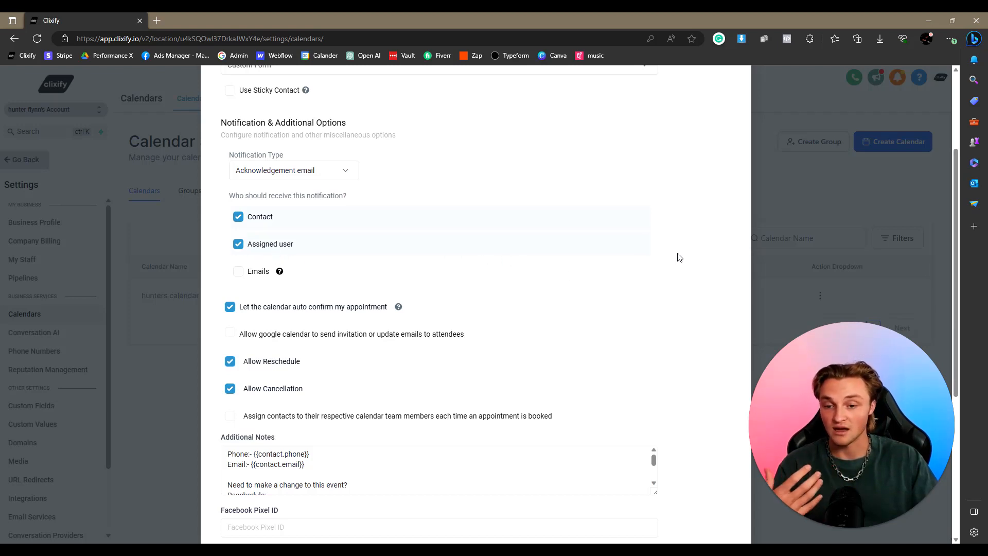
# - Examine the reschedule and cancellation options, the full additional notes text, and the Facebook Pixel ID and custom code fields
pyautogui.scroll(-3, 284, 203)
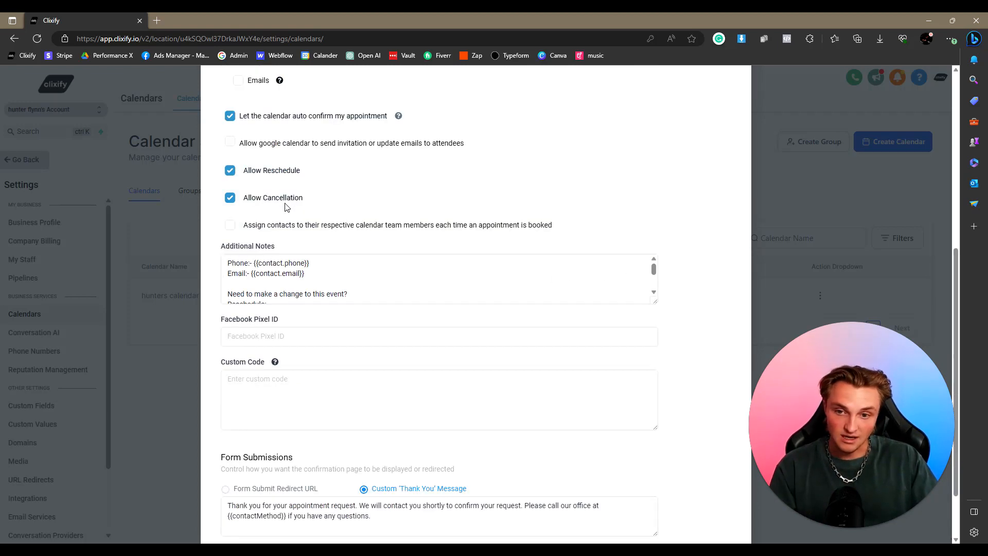
pyautogui.scroll(-1, 368, 273)
pyautogui.scroll(1, 368, 273)
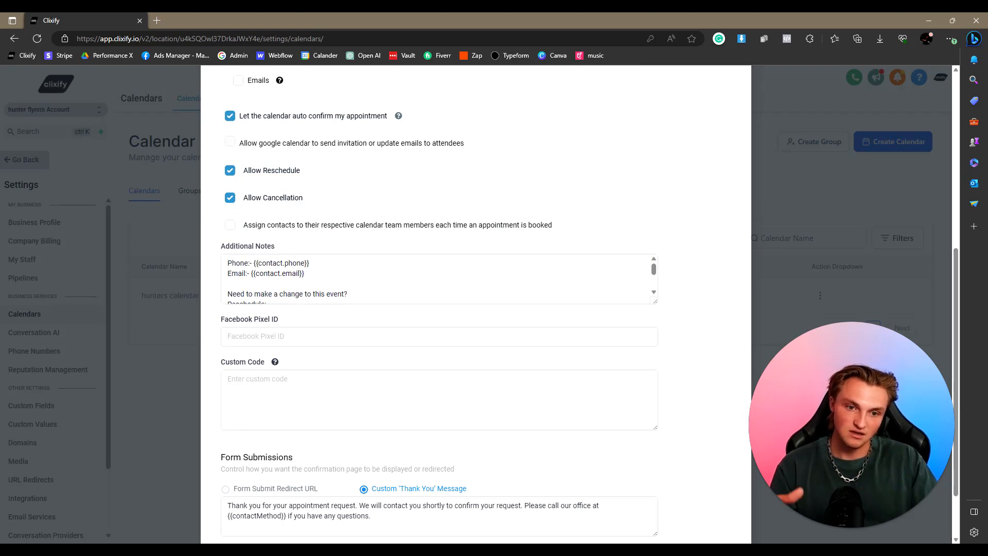
pyautogui.scroll(1, 656, 319)
pyautogui.click(654, 317)
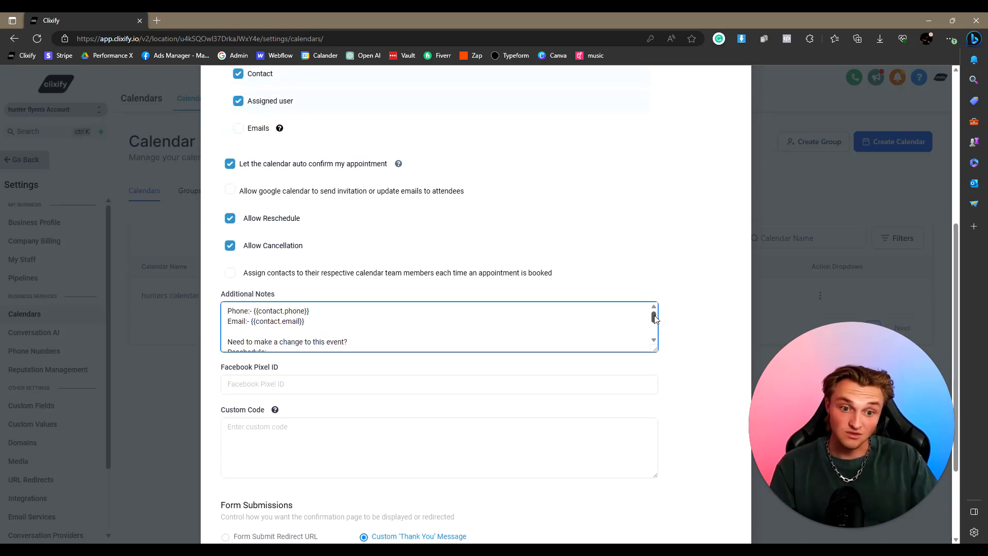
pyautogui.moveTo(656, 316); pyautogui.dragTo(659, 338)
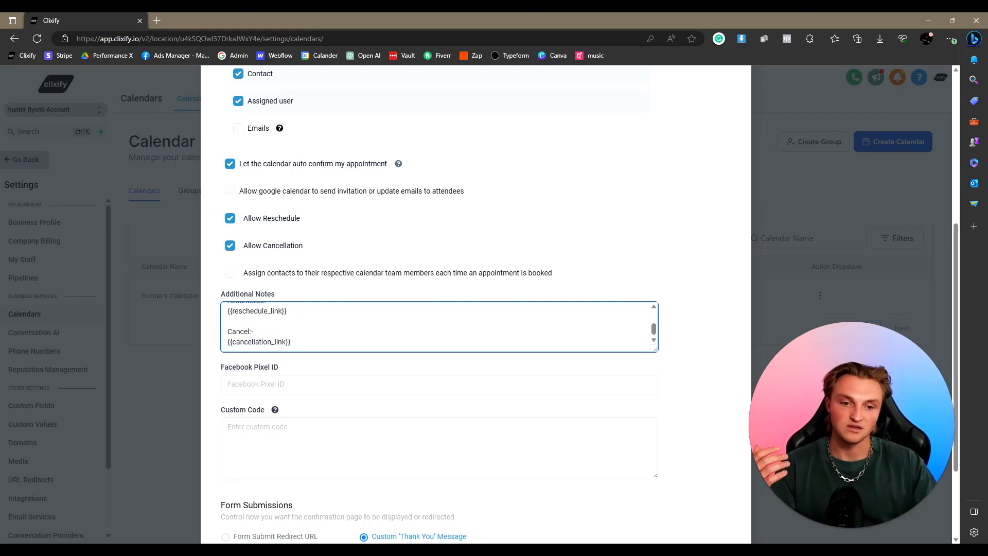
pyautogui.scroll(-3, 664, 340)
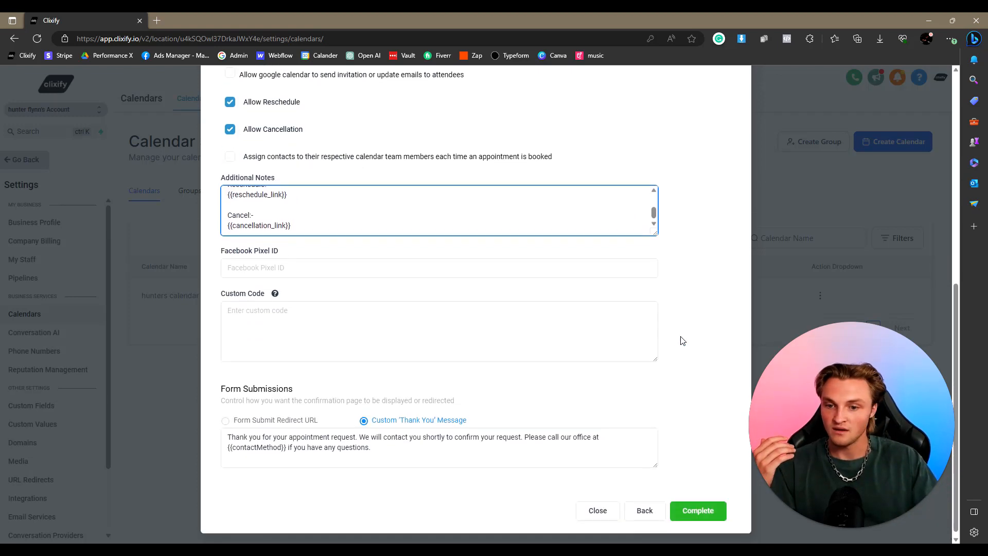
pyautogui.click(303, 264)
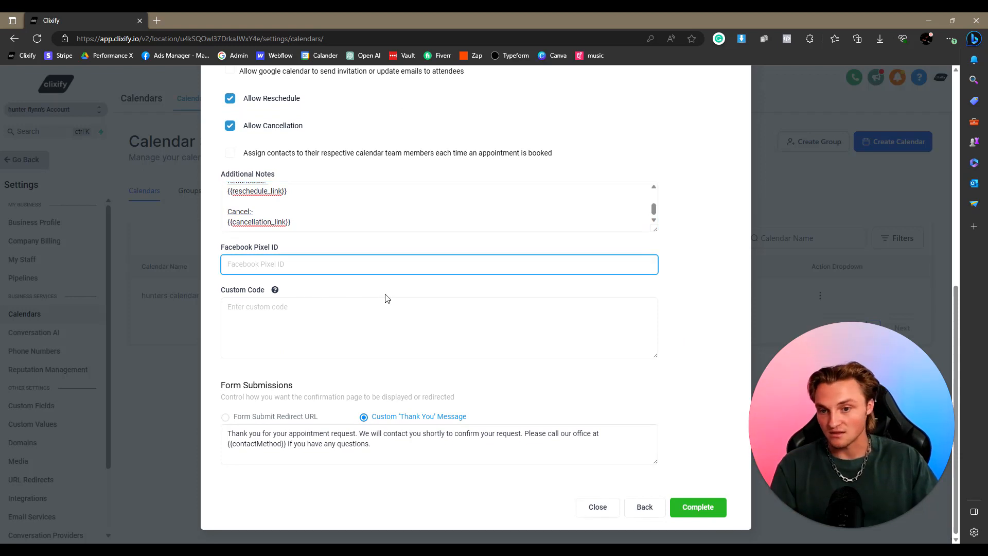
pyautogui.click(275, 416)
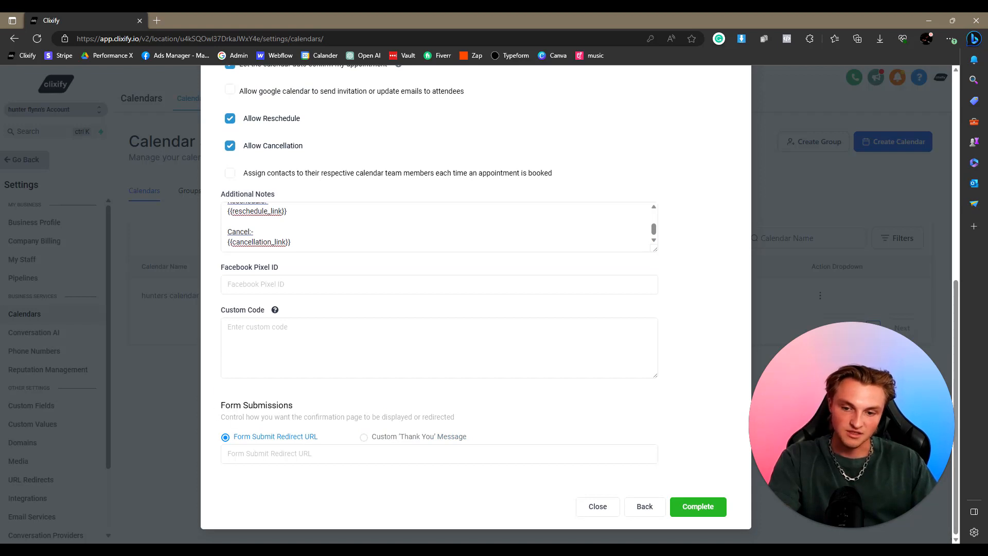
pyautogui.click(301, 452)
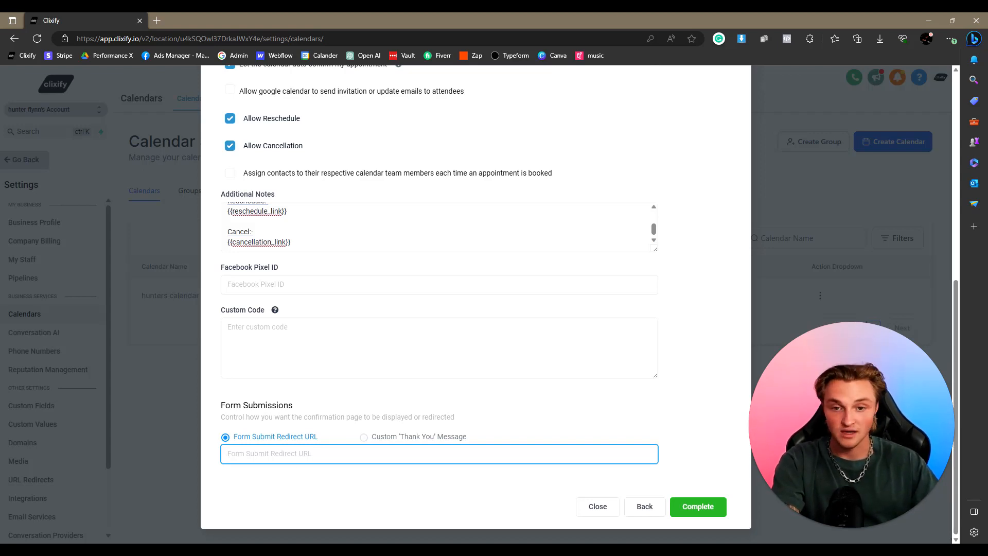
pyautogui.click(390, 438)
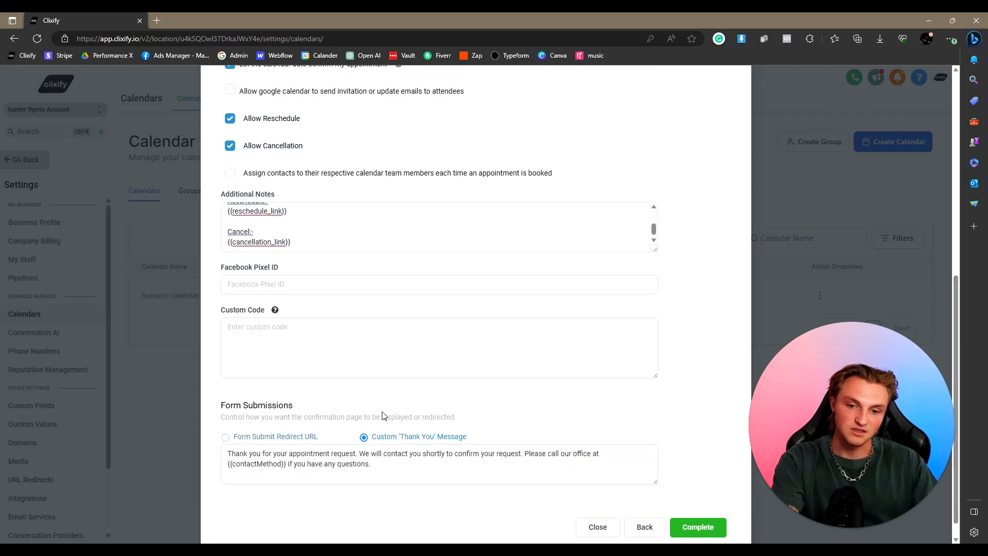
# - Review the custom 'Thank You' message for form submissions and complete the creation of the calendar
pyautogui.scroll(-1, 582, 433)
pyautogui.scroll(1, 582, 431)
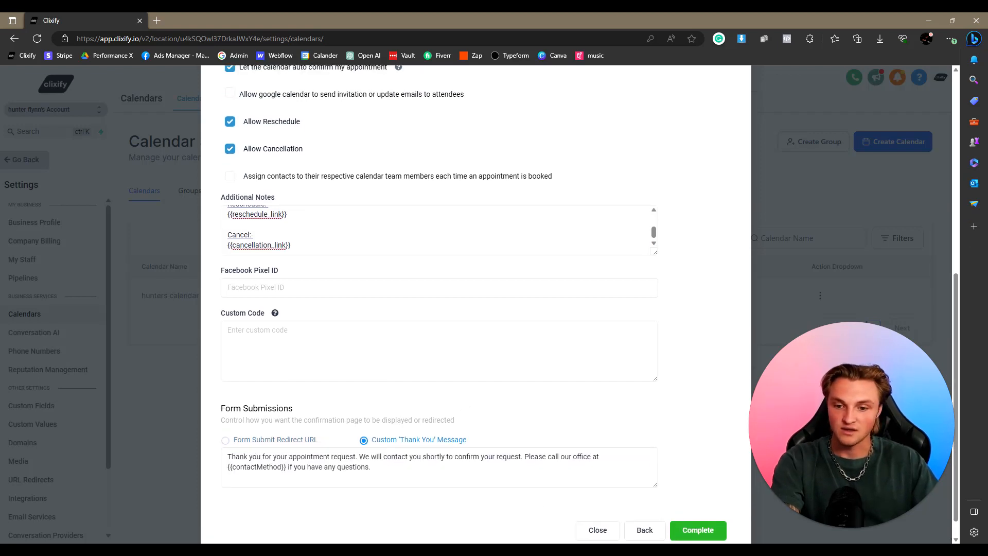
pyautogui.moveTo(373, 467); pyautogui.dragTo(274, 457)
pyautogui.click(375, 468)
pyautogui.scroll(-1, 558, 426)
pyautogui.scroll(1, 556, 426)
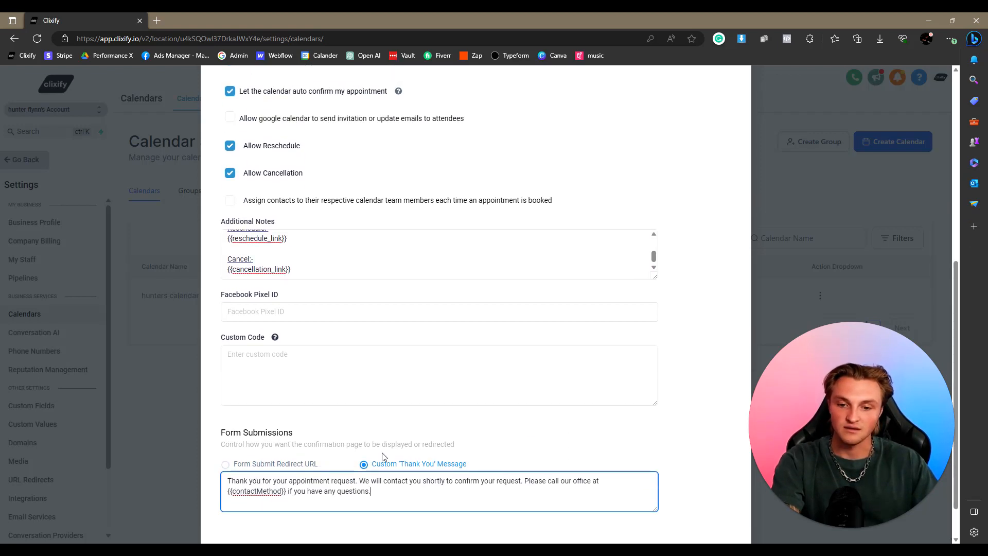
pyautogui.scroll(-1, 690, 456)
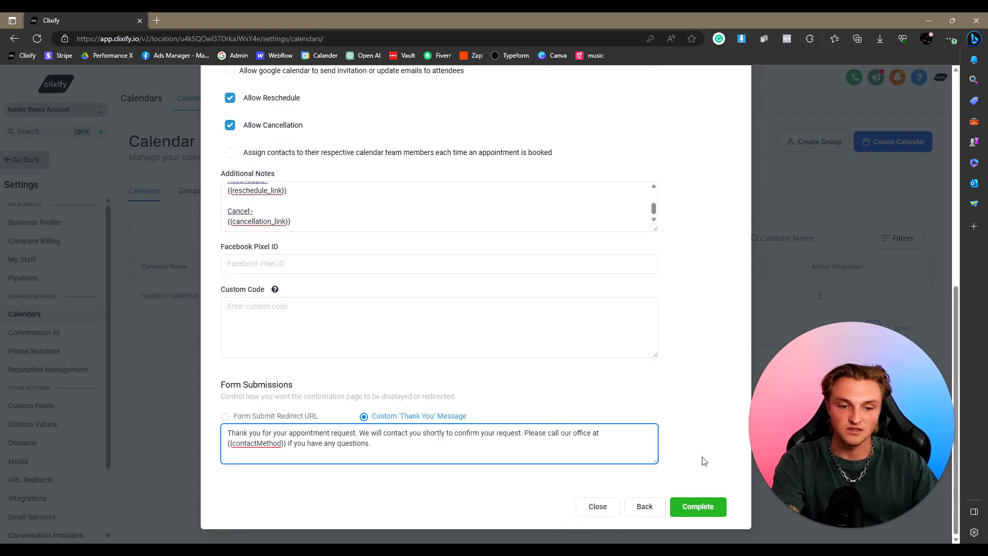
pyautogui.click(702, 510)
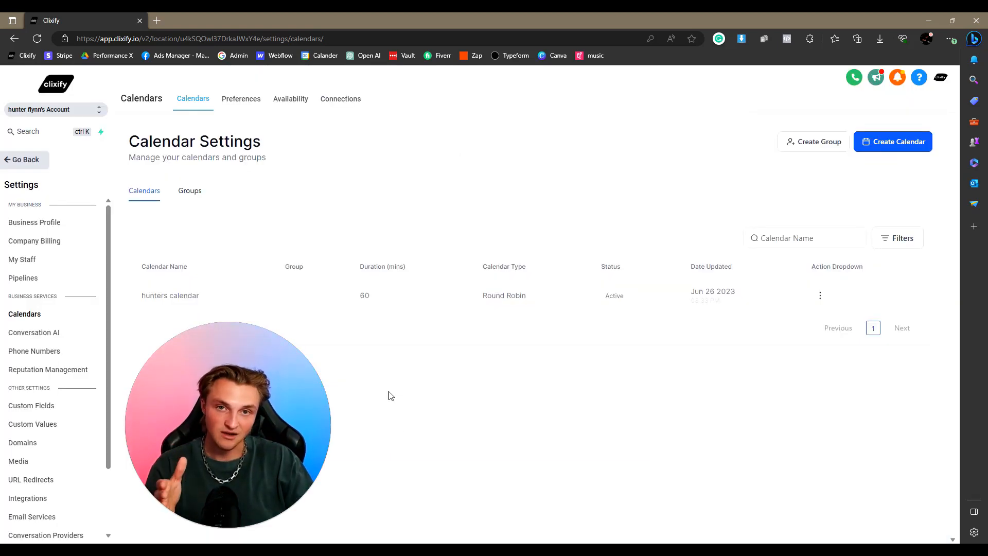
# - Copy the scheduling link of the new Round Robin calendar and open it in a new browser tab
pyautogui.click(820, 295)
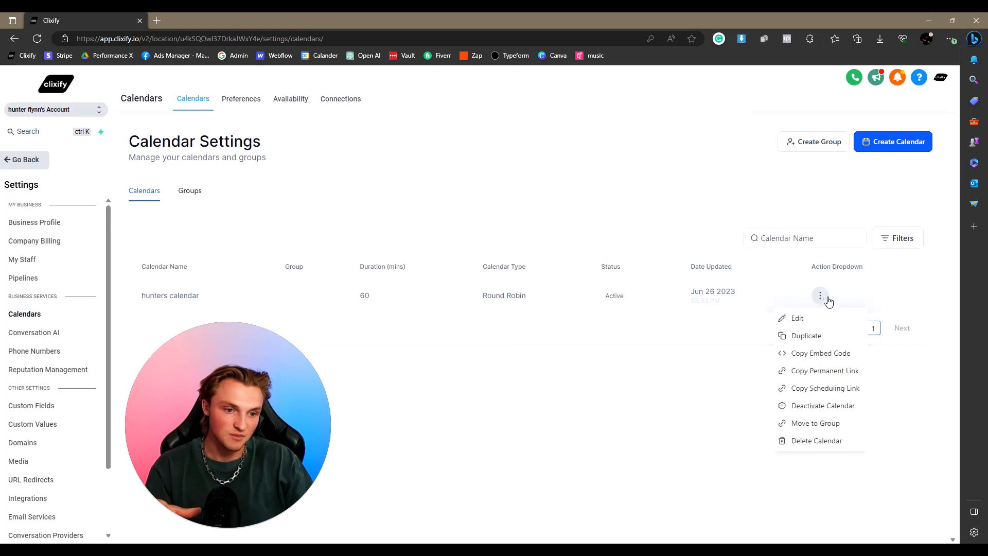
pyautogui.click(825, 390)
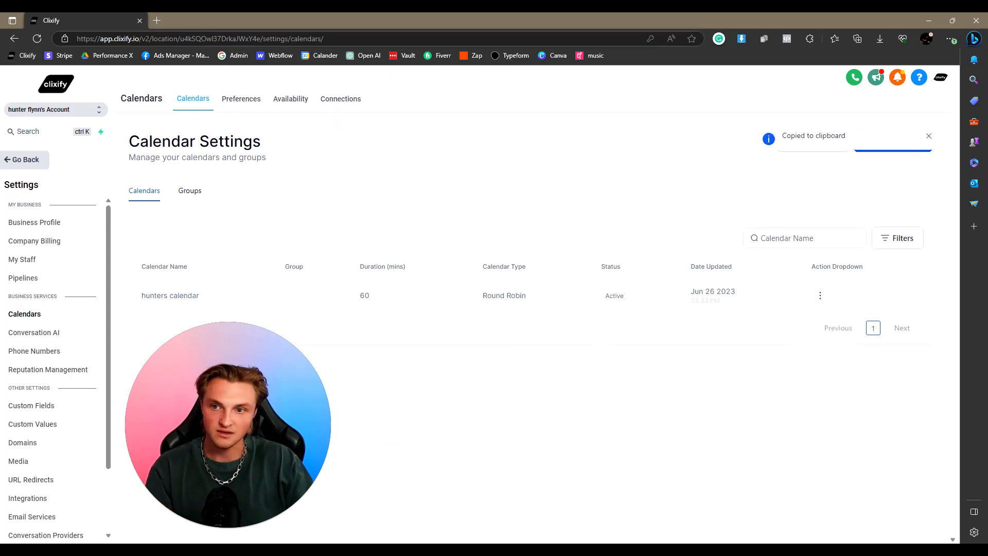
pyautogui.click(155, 20)
pyautogui.hotkey('ctrl', 'v')
pyautogui.press('Return')
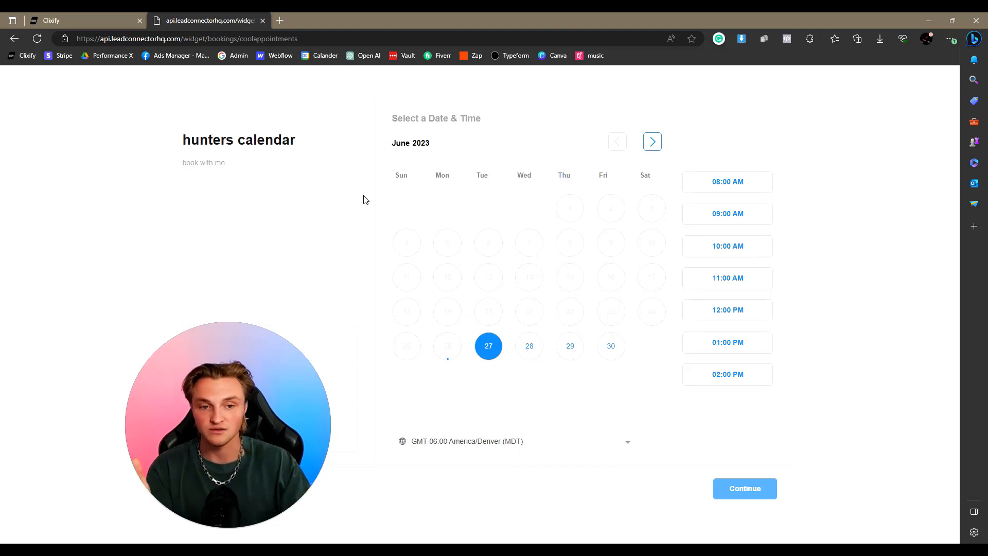
# - Return to the calendar settings and copy the embed code of the Round Robin calendar
pyautogui.click(90, 16)
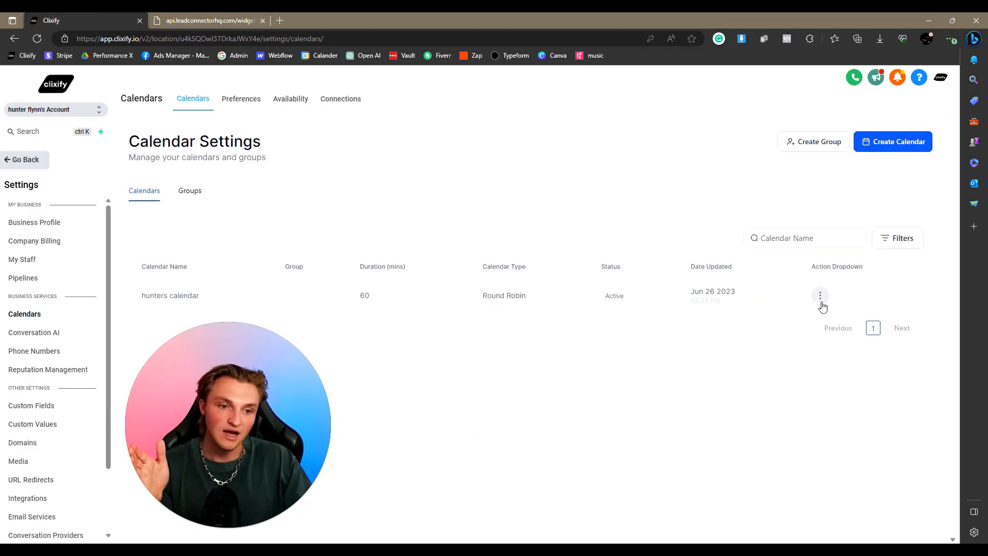
pyautogui.click(820, 298)
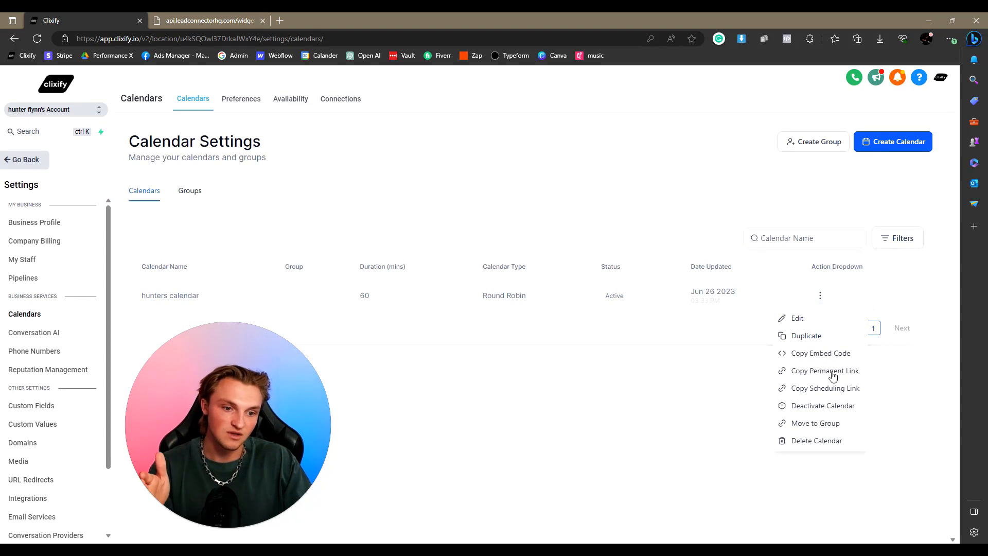
pyautogui.click(813, 354)
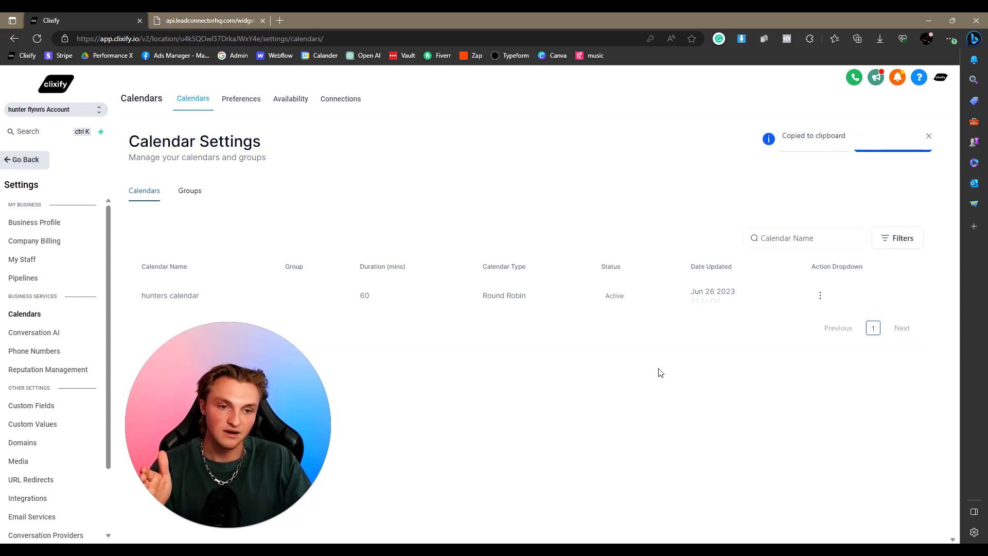